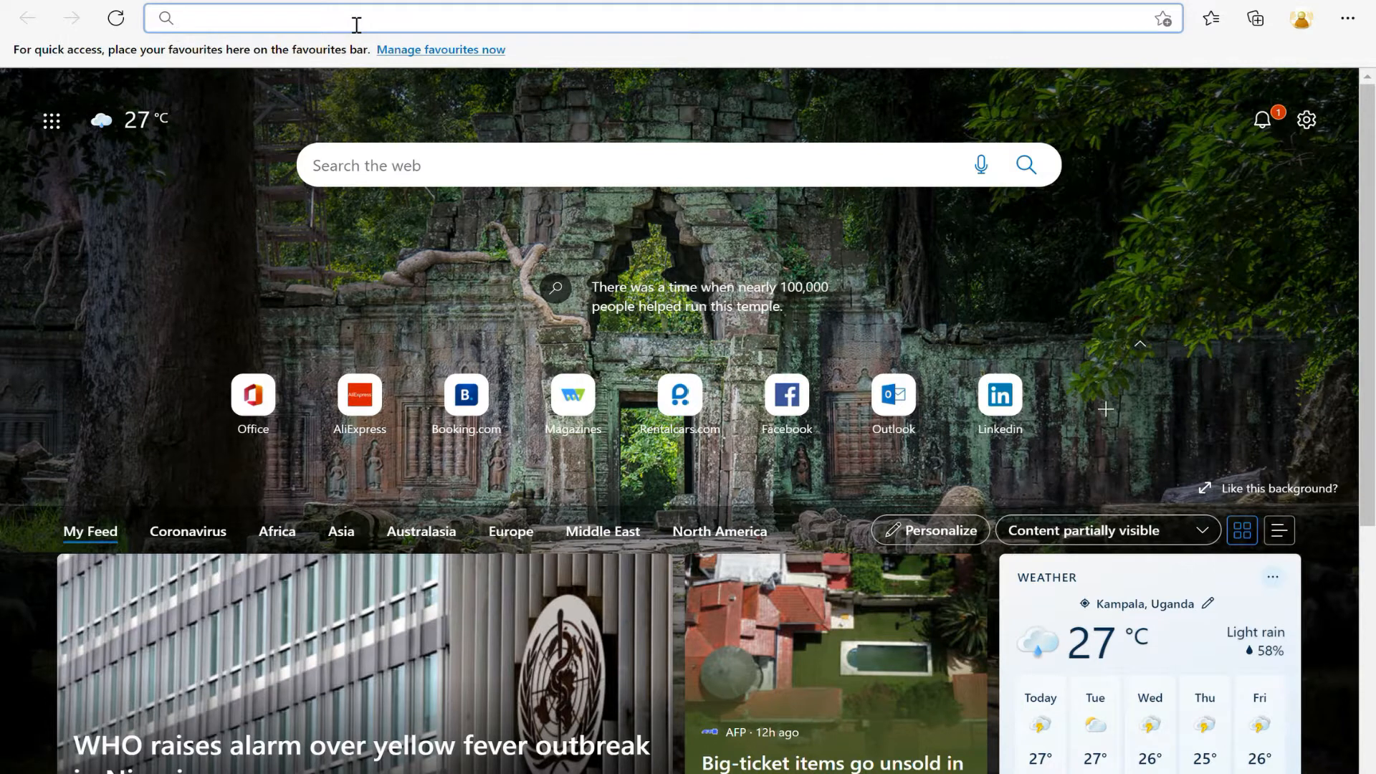
key(Return)
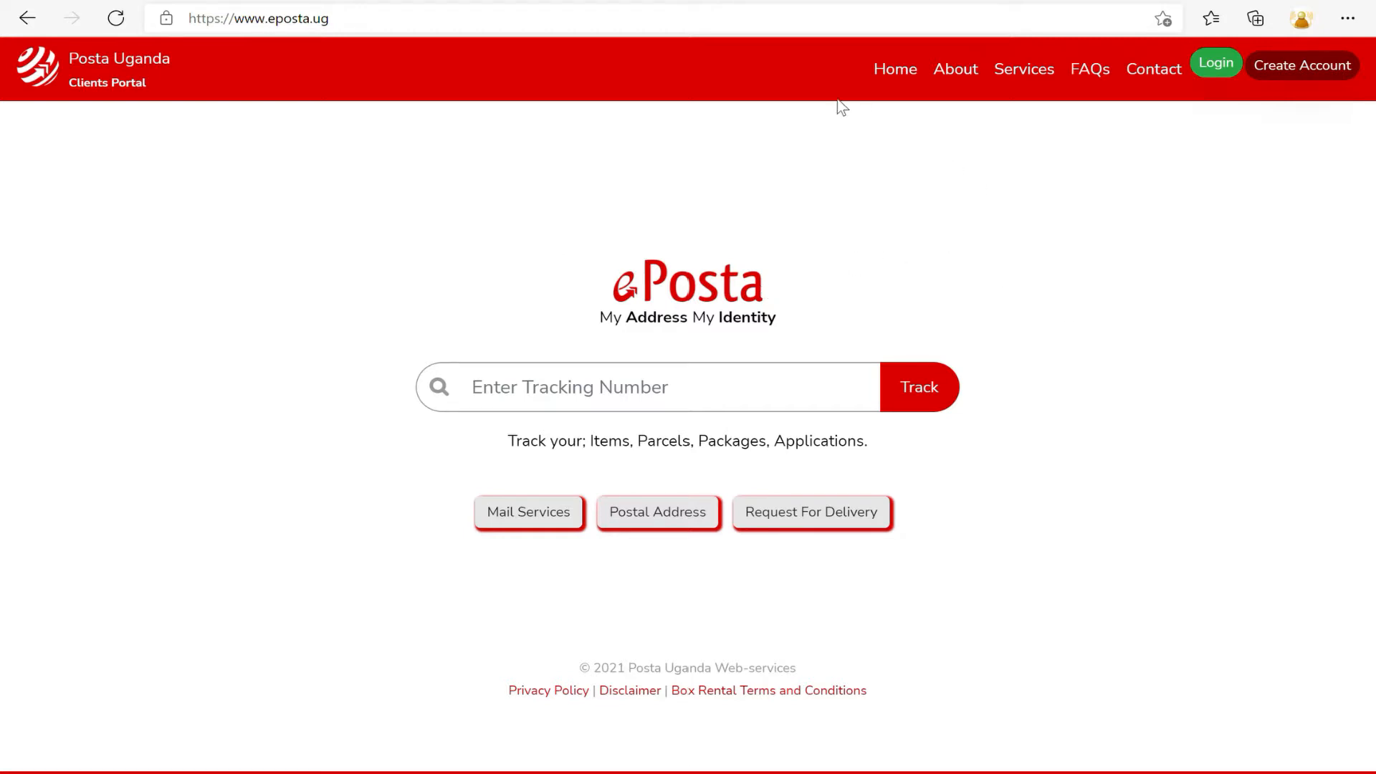
click(780, 406)
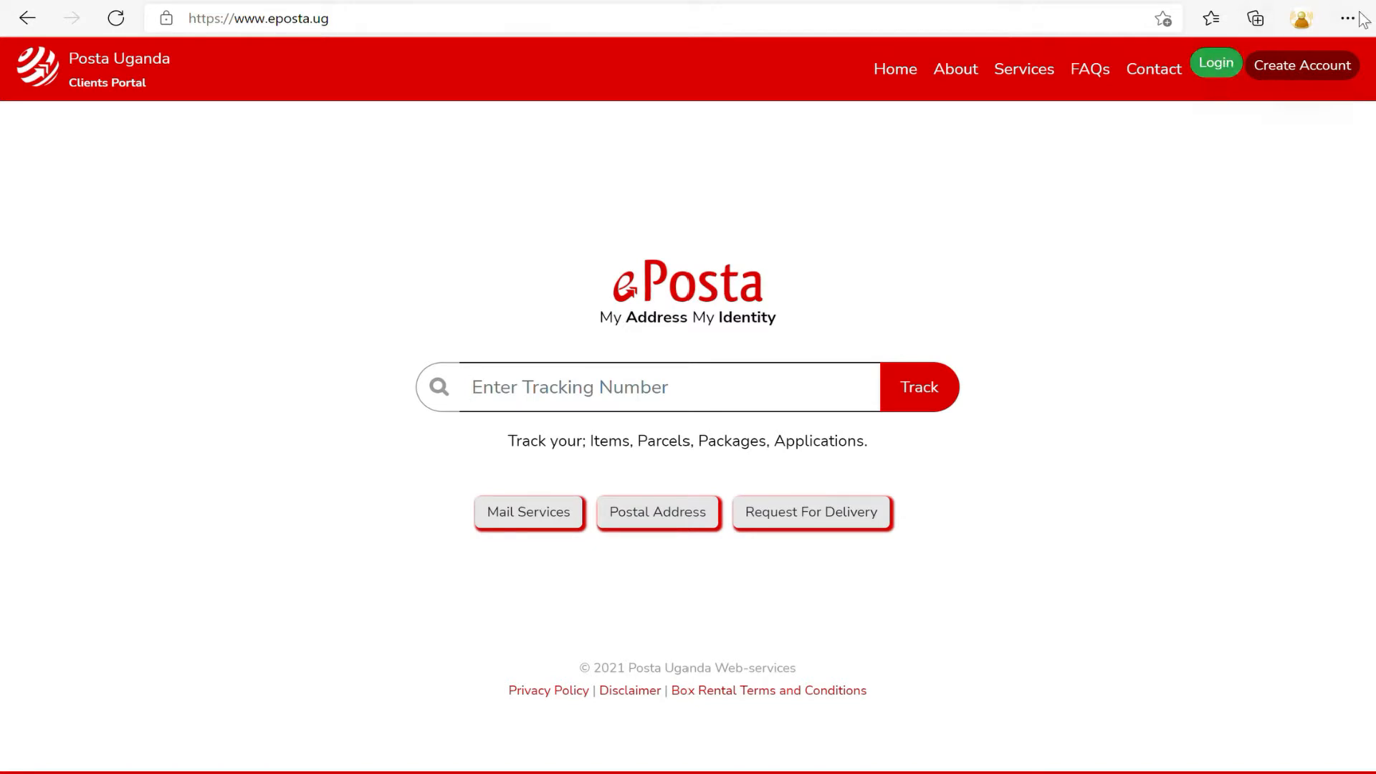
click(1356, 73)
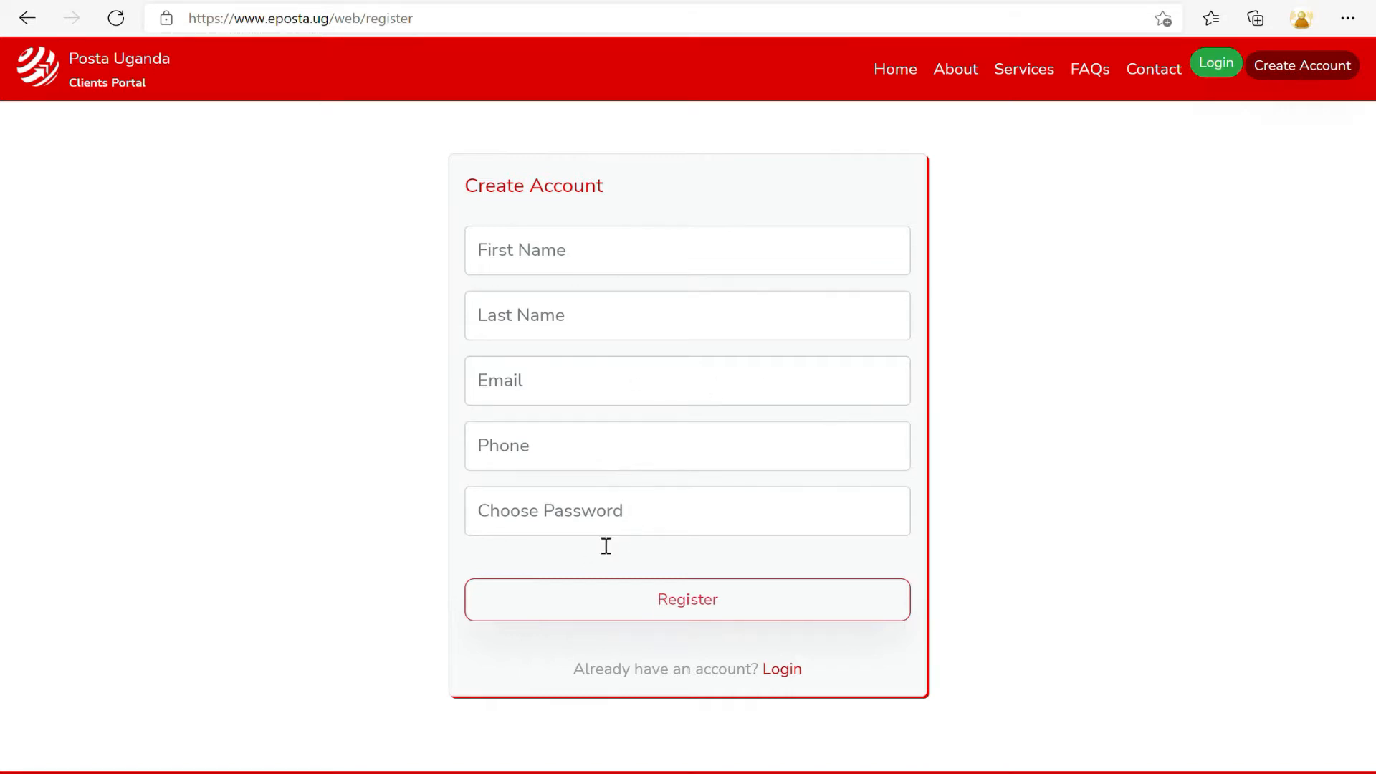
Register a new account with the applicant's first and last name, phone and password.
click(530, 263)
key(Tab)
key(Tab)
key(Tab)
click(583, 522)
text(********)
click(689, 602)
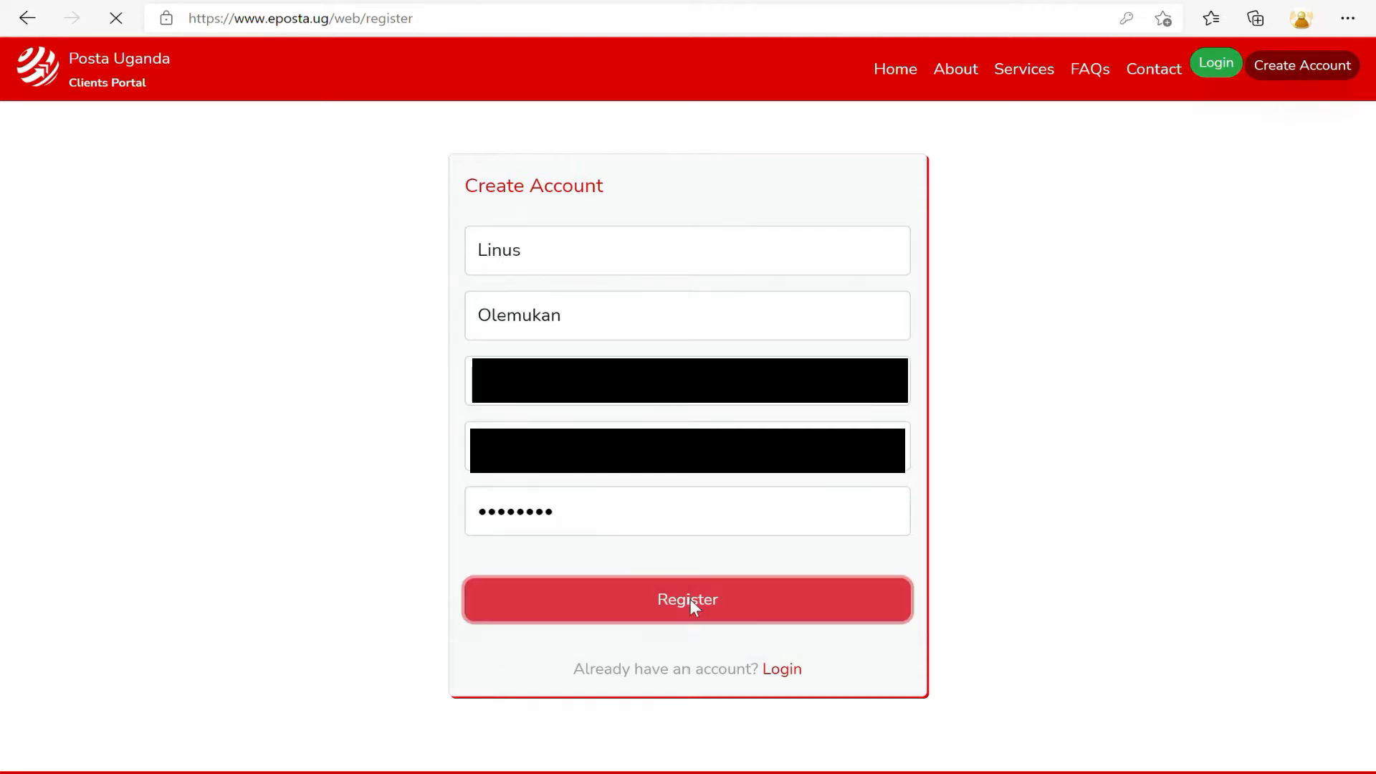
Sign in to the new account with its phone or email and password.
click(595, 353)
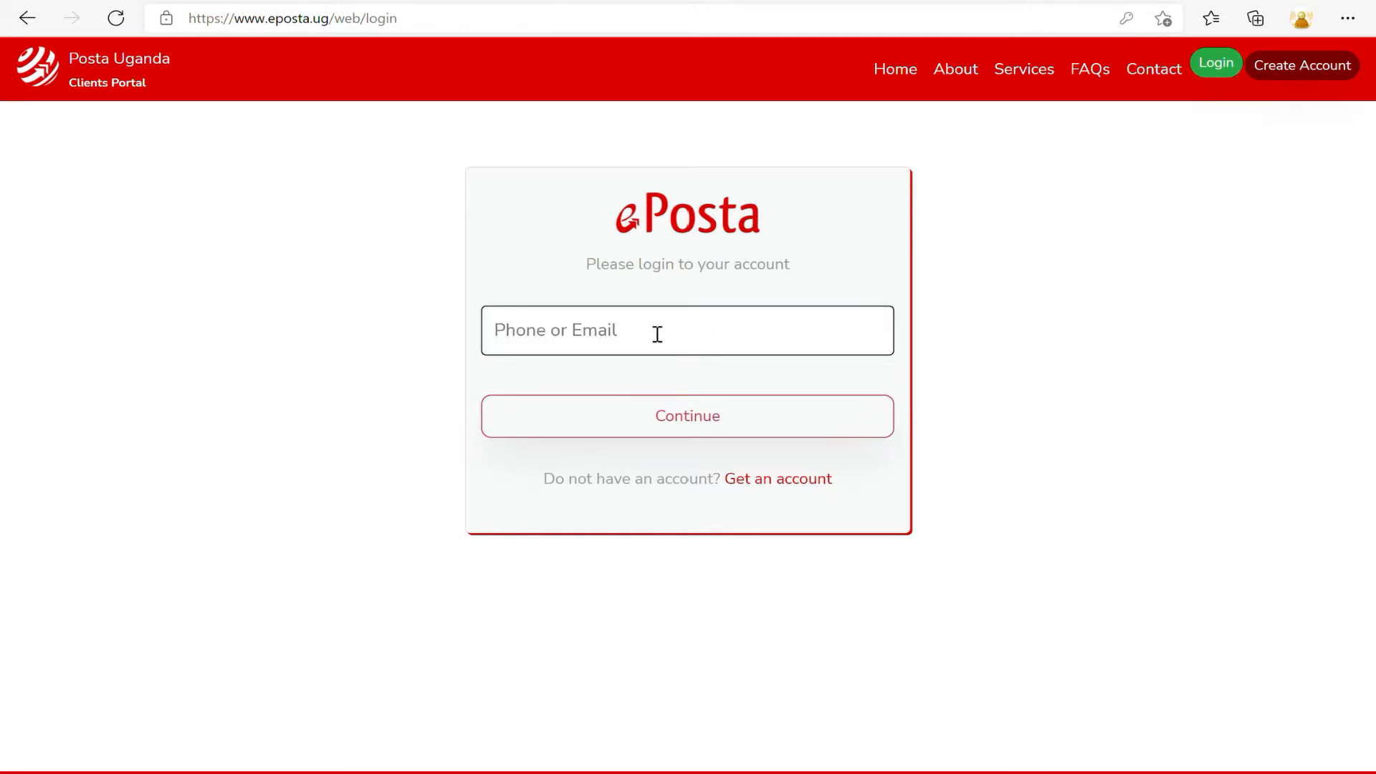
click(929, 335)
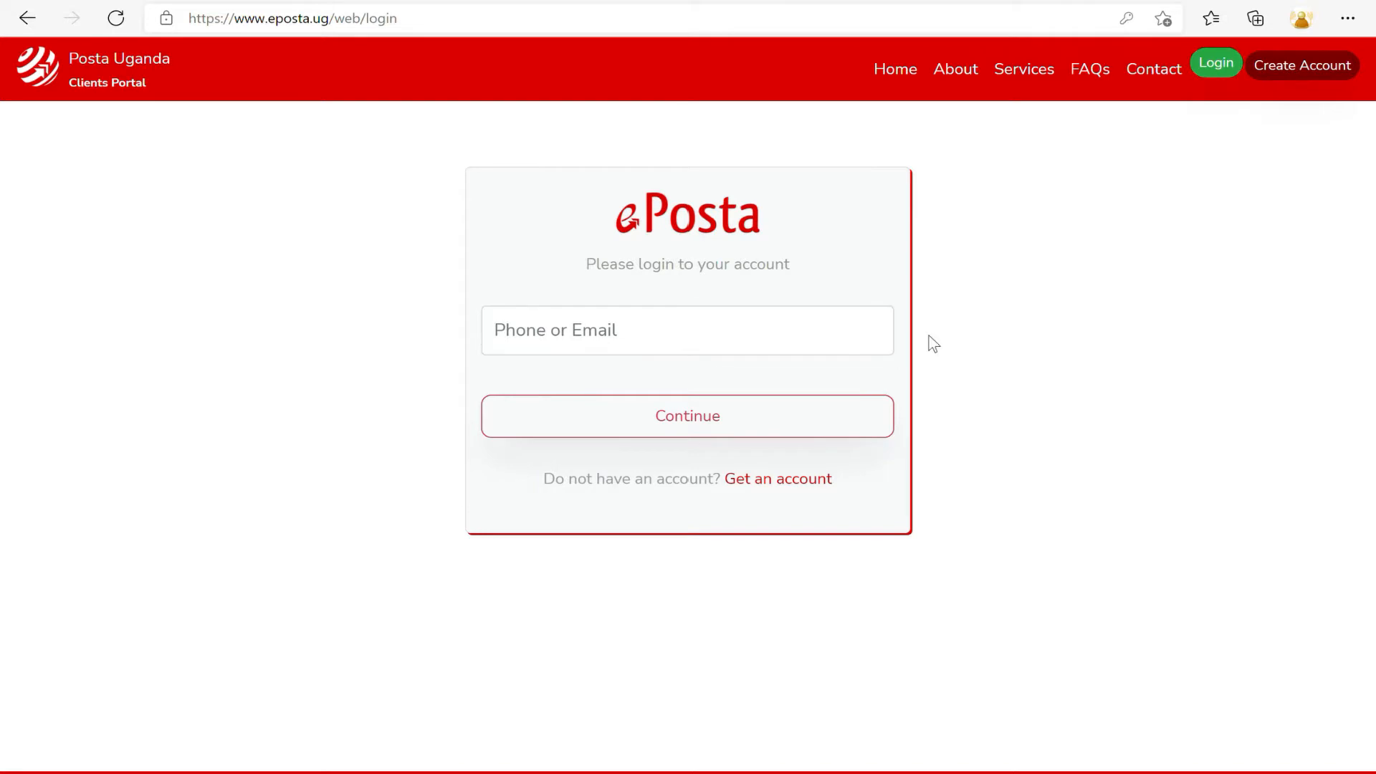
click(852, 349)
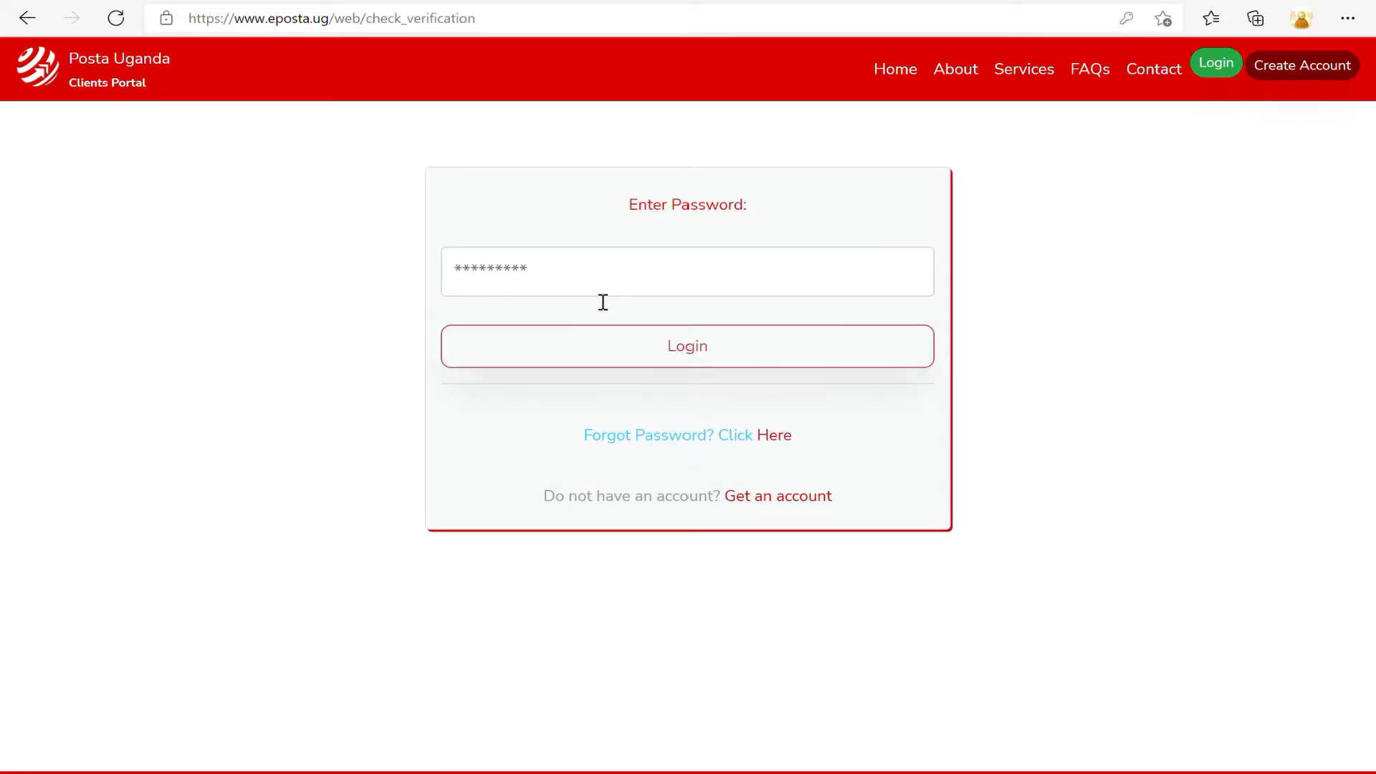
click(586, 290)
text(********)
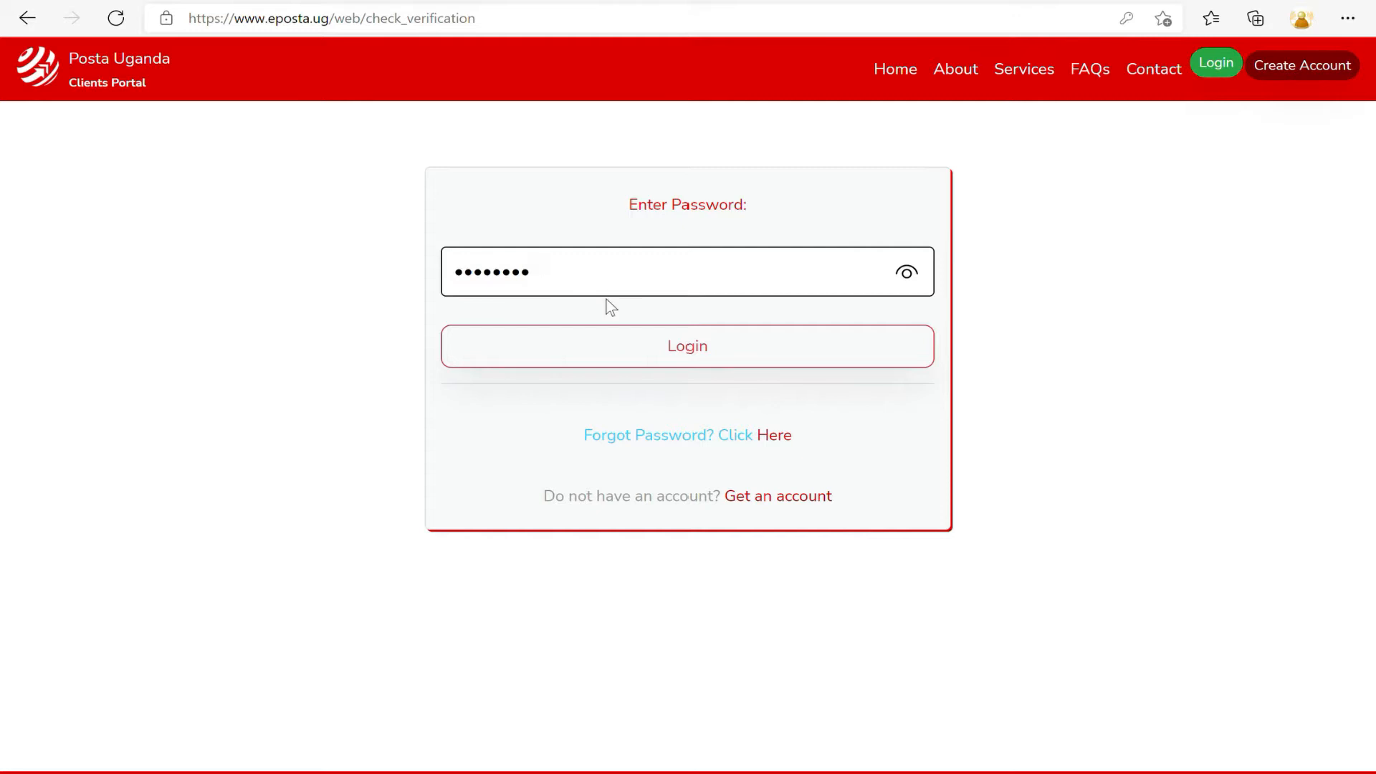
click(636, 339)
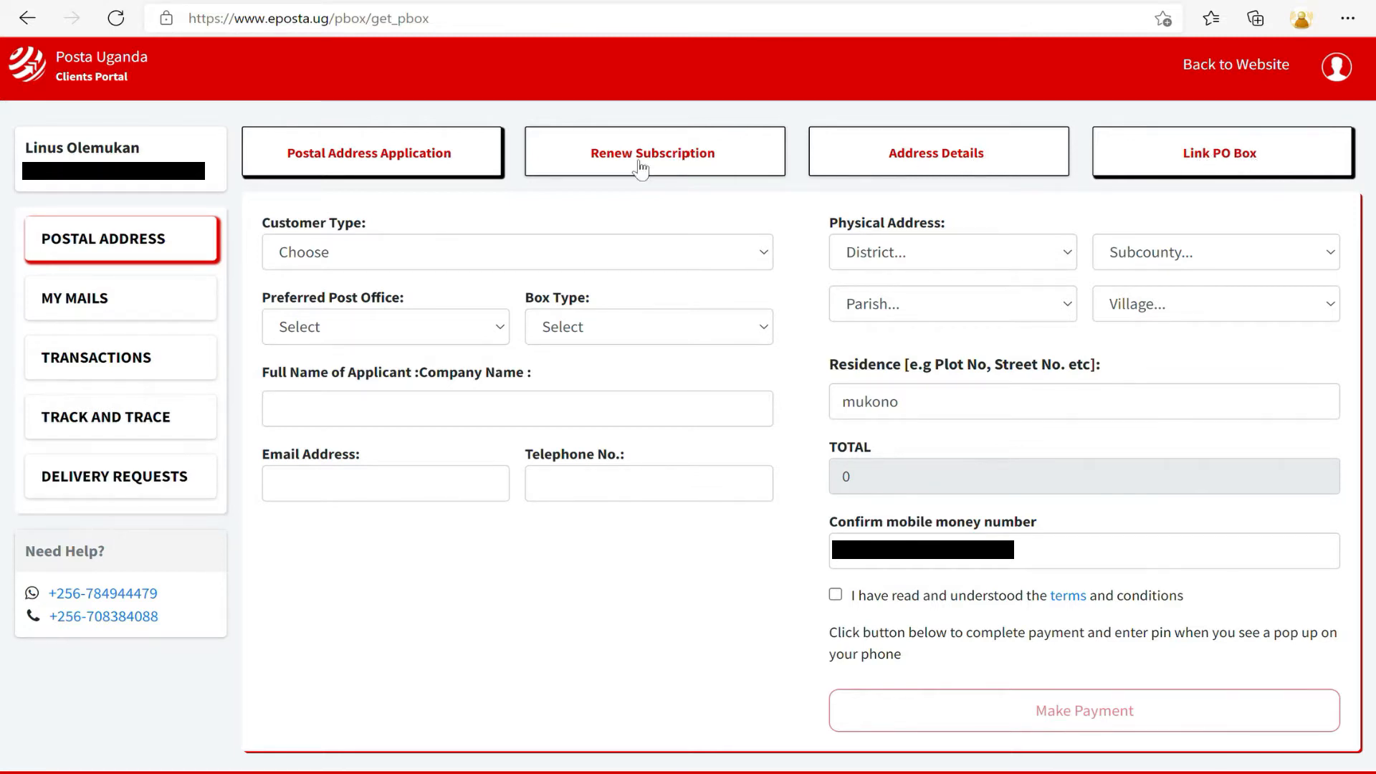
Start a postal address application as an Individual with a preferred post office and Virtual Box type.
click(387, 168)
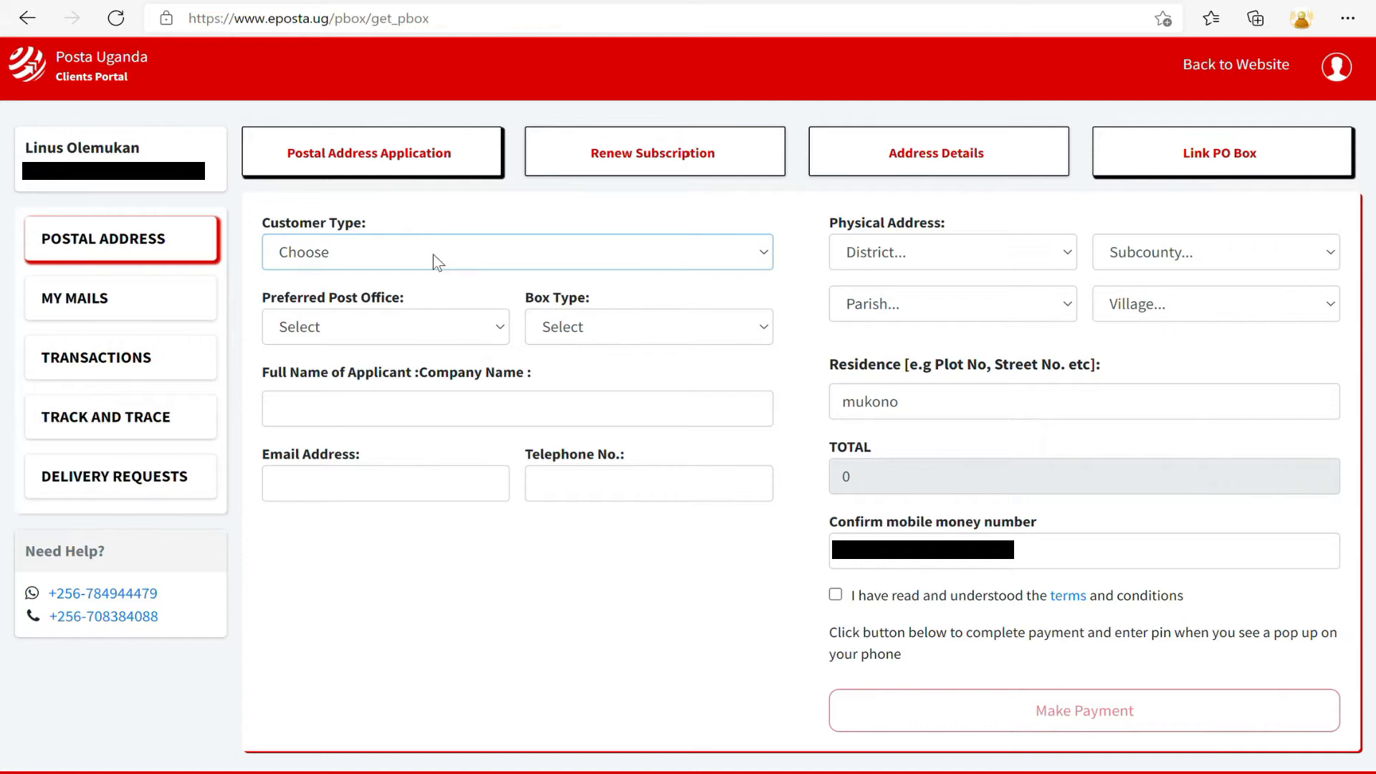
click(344, 323)
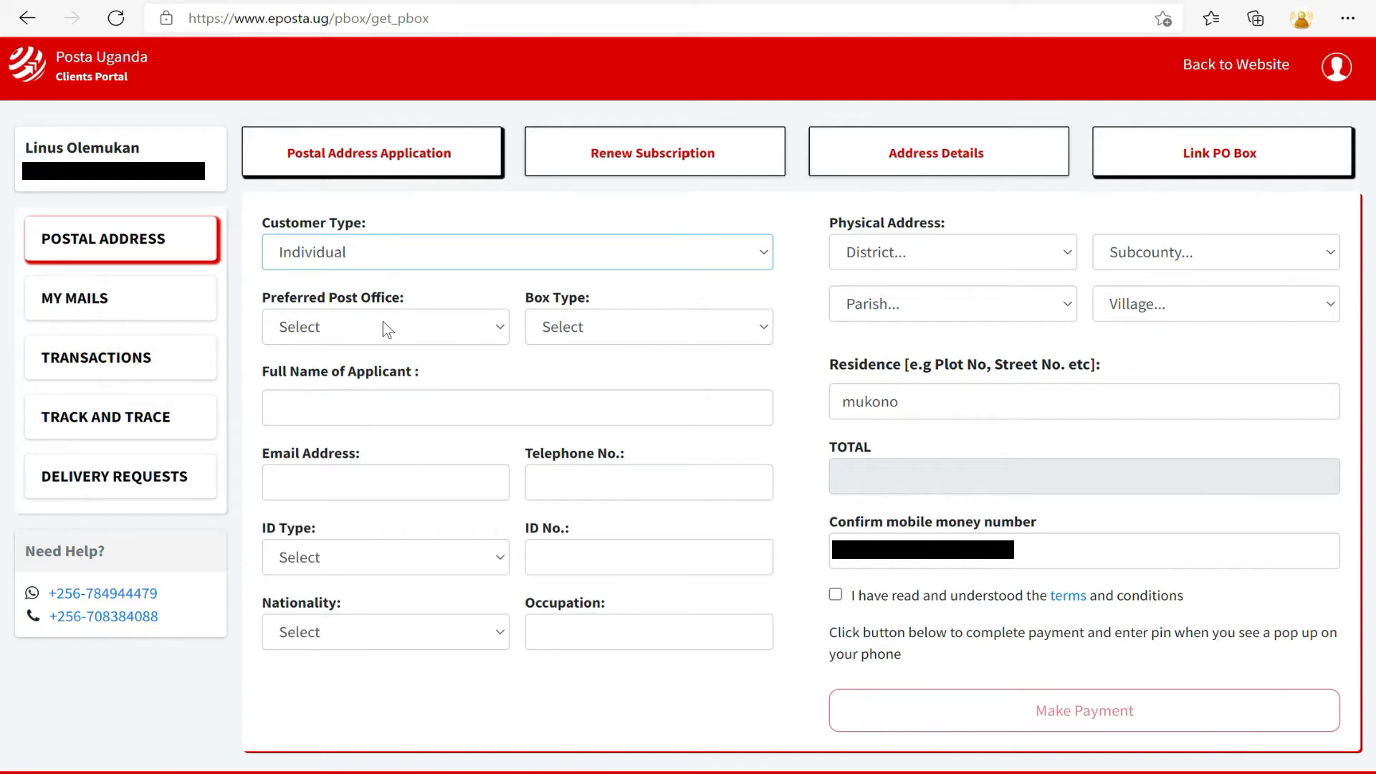
click(441, 337)
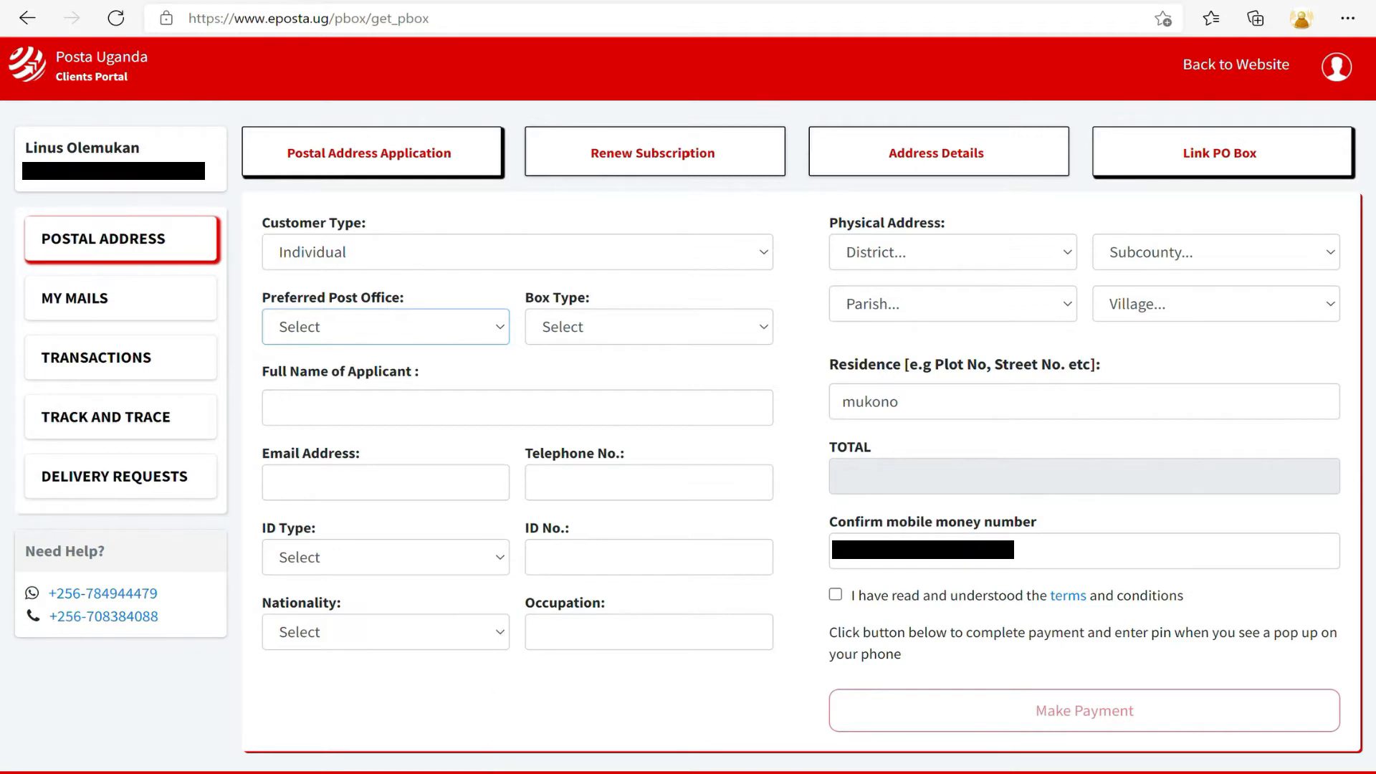
click(503, 647)
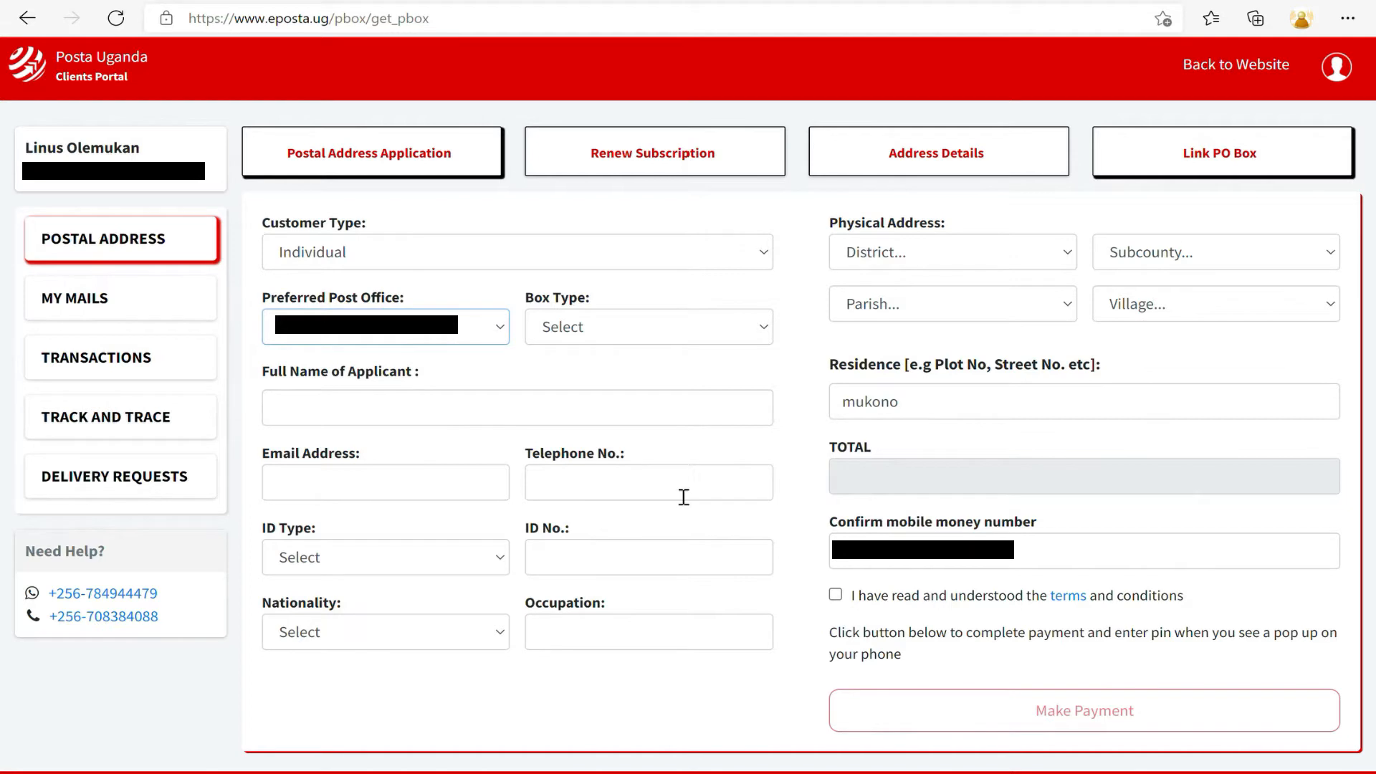
click(590, 330)
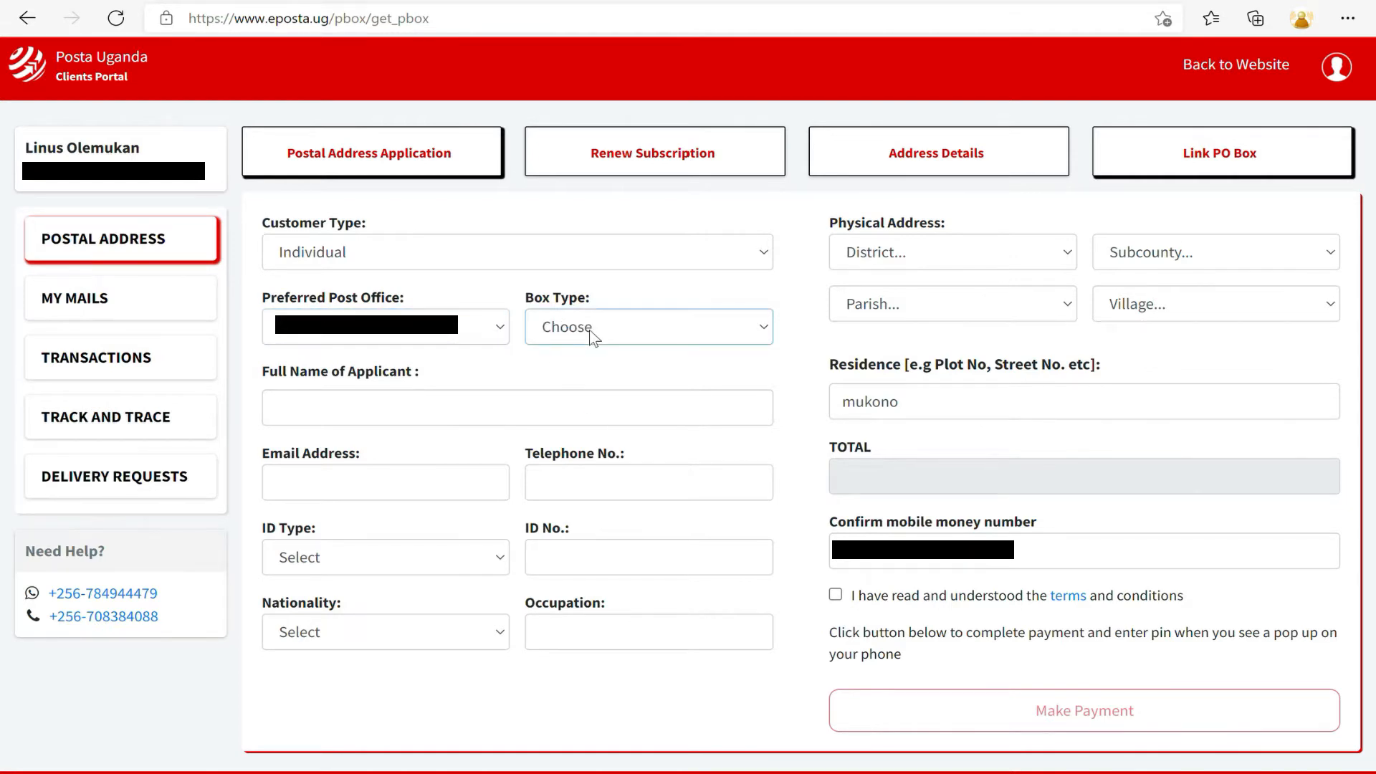
click(596, 402)
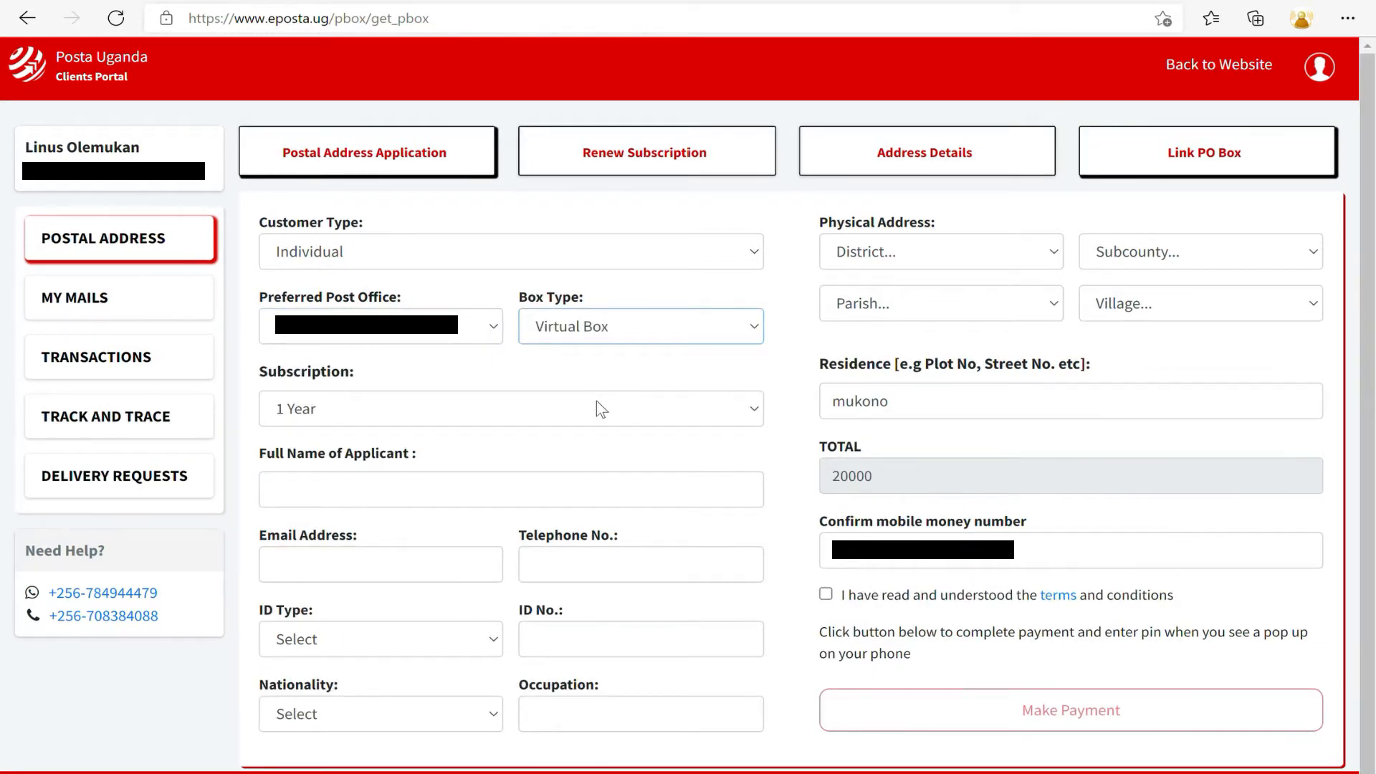
Compare subscription lengths, noting totals of 20000 for 1 Year and 60000 for 3 Years.
click(517, 420)
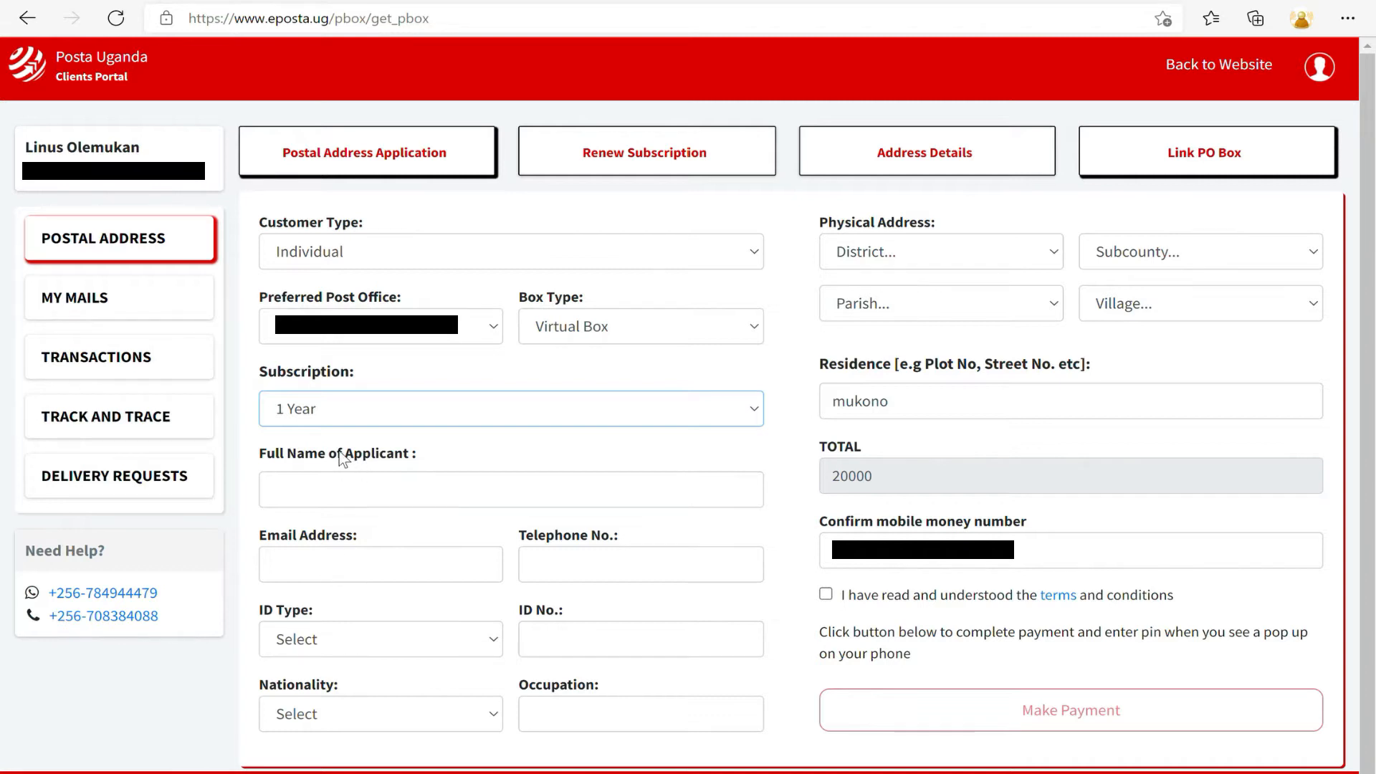
drag(900, 482, 810, 493)
click(631, 413)
key(Down)
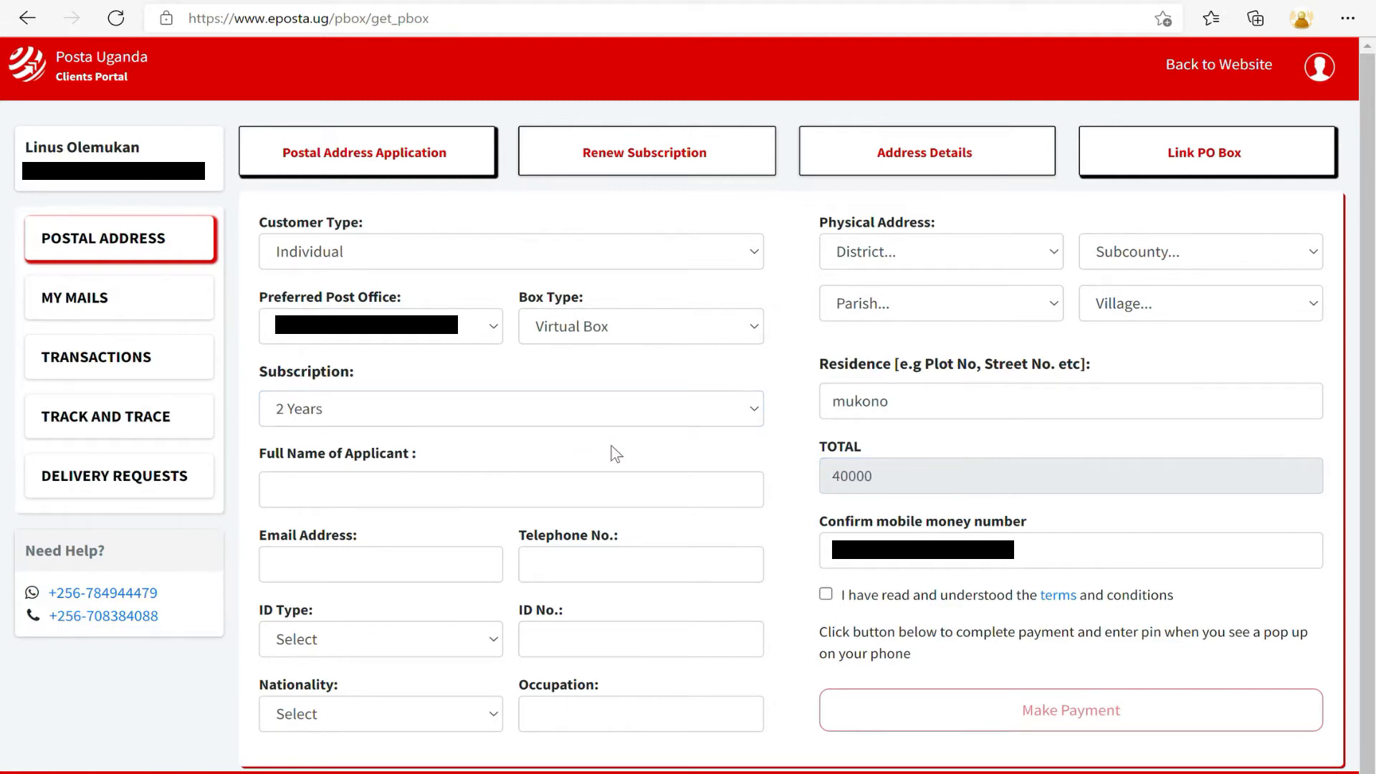
key(Down)
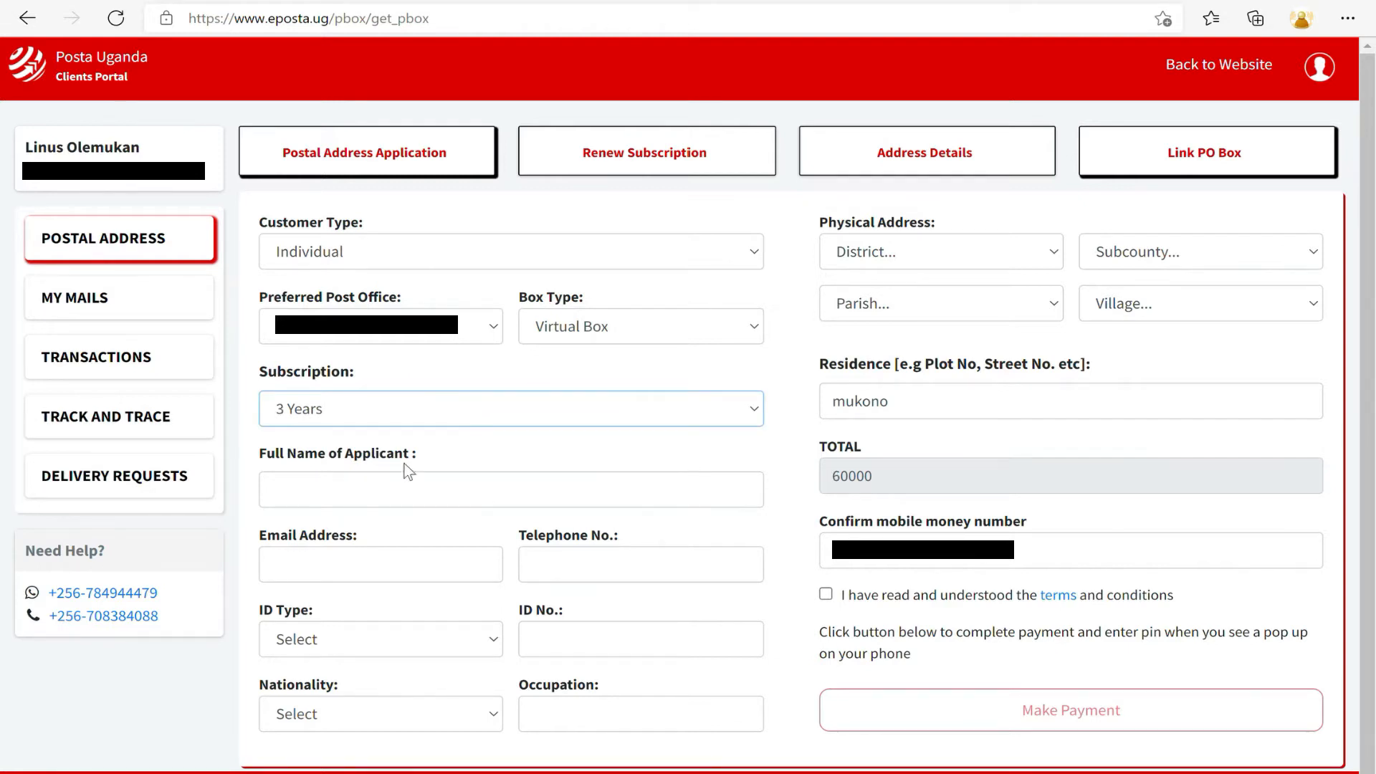
key(Down)
key(Down)
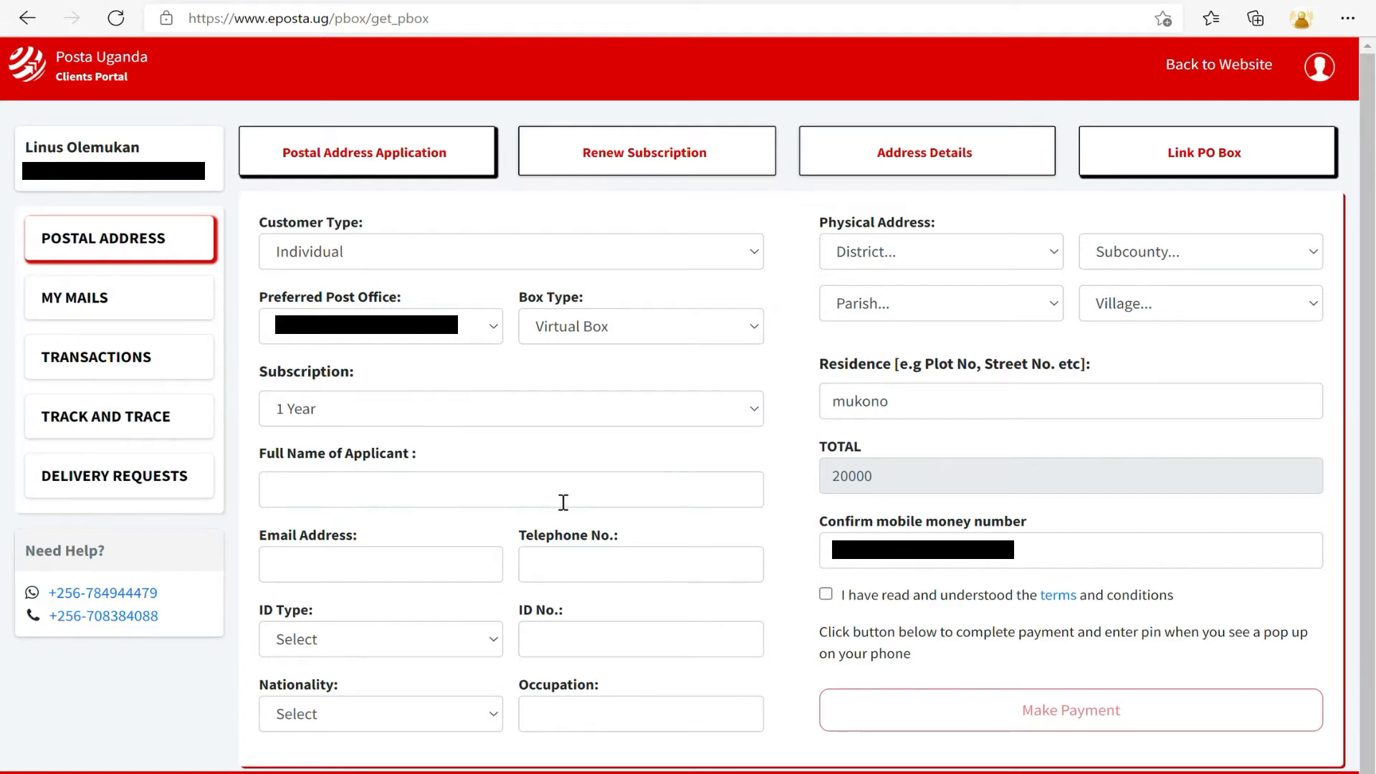
click(544, 502)
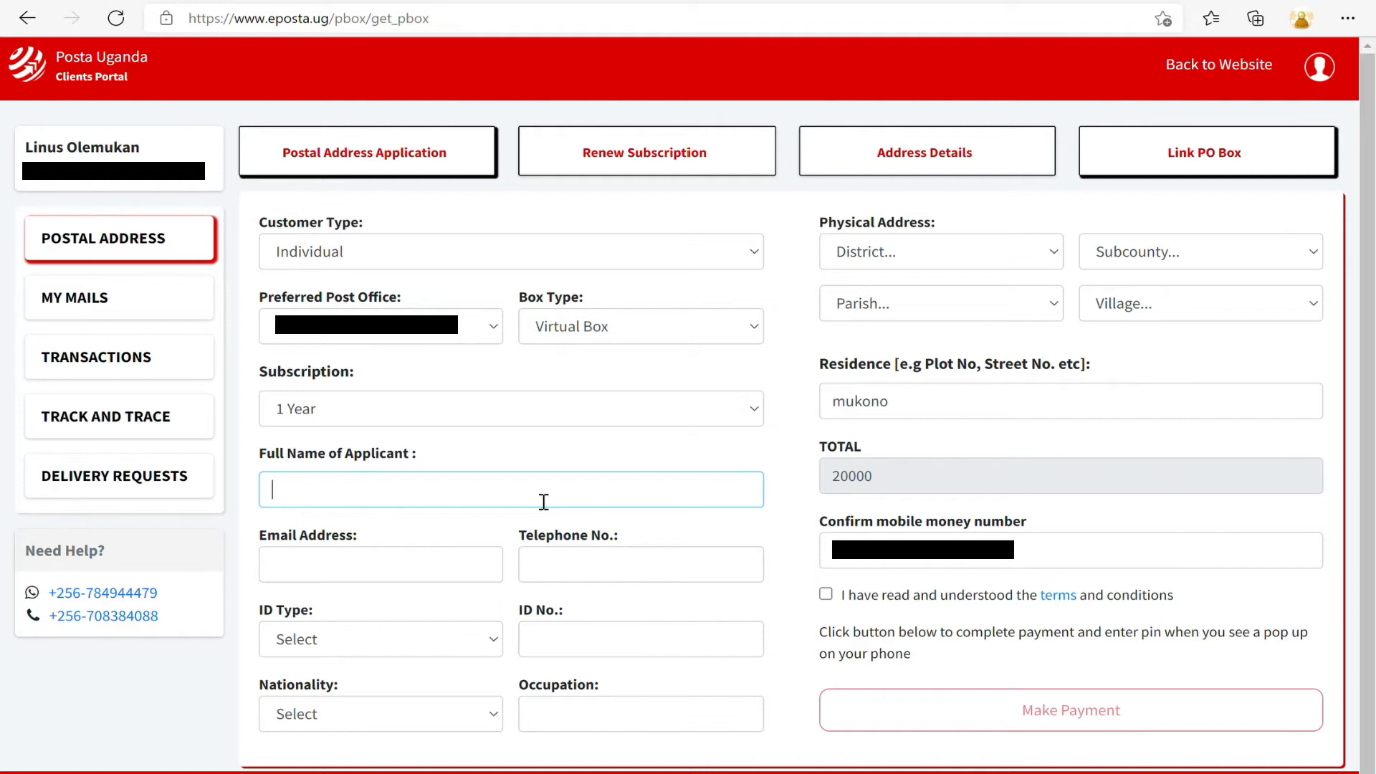
Enter the applicant's full name and fill in email and telephone from saved details, correcting the telephone.
click(456, 579)
click(307, 639)
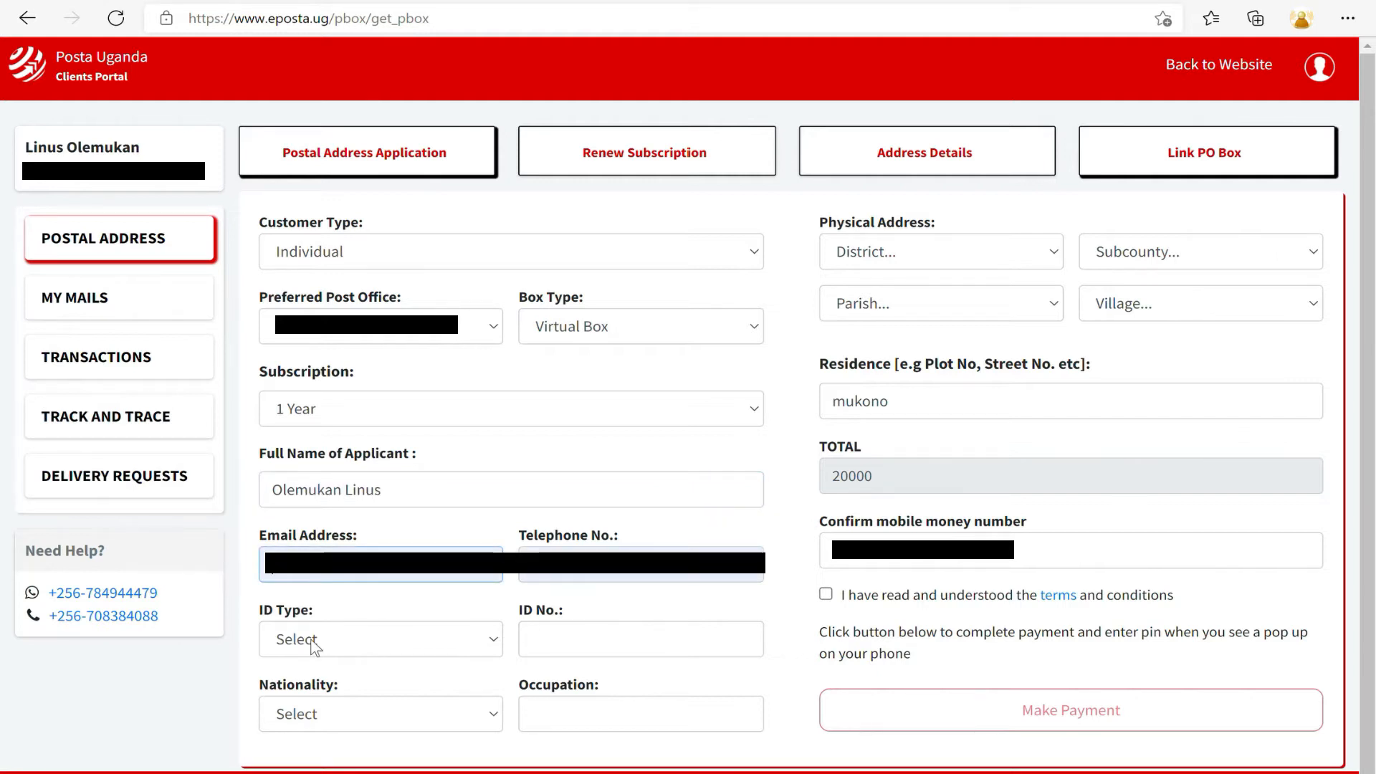
click(543, 581)
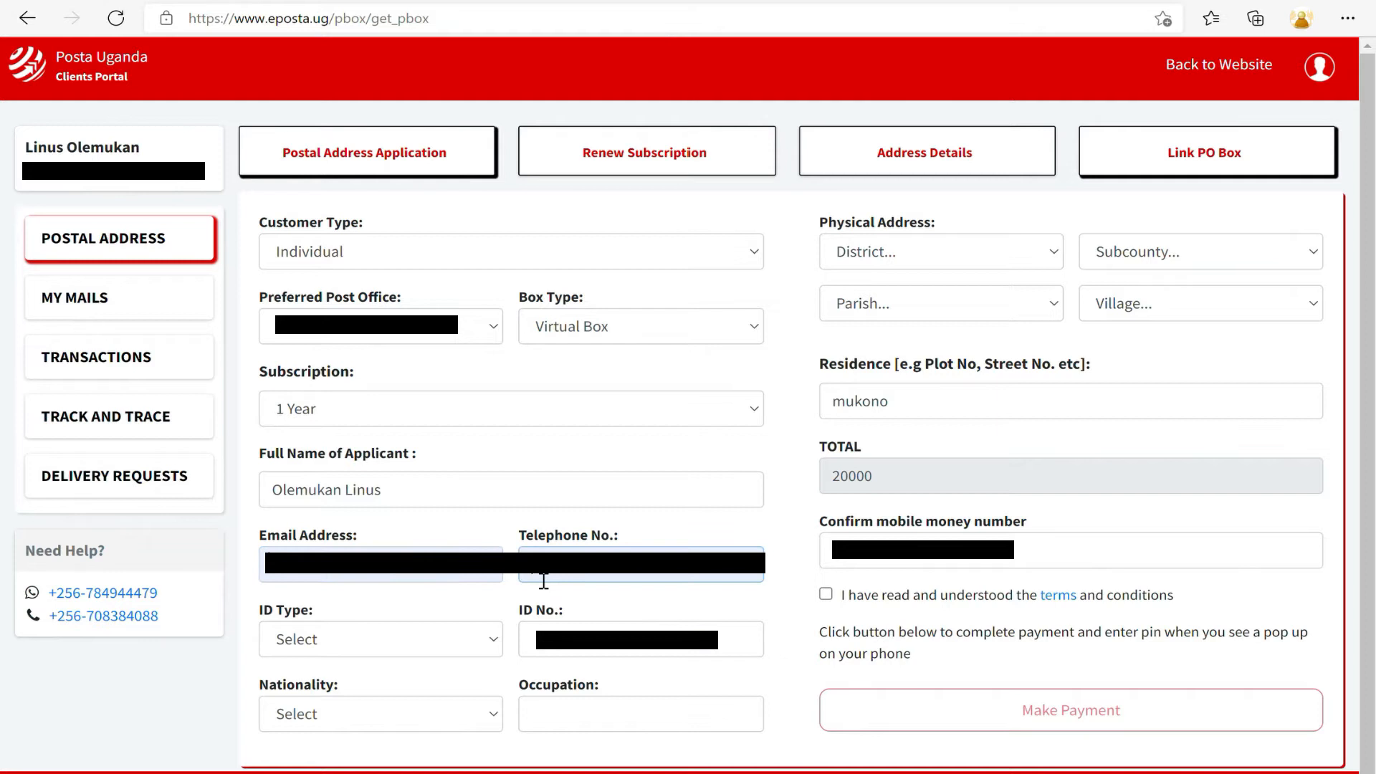
text(0)
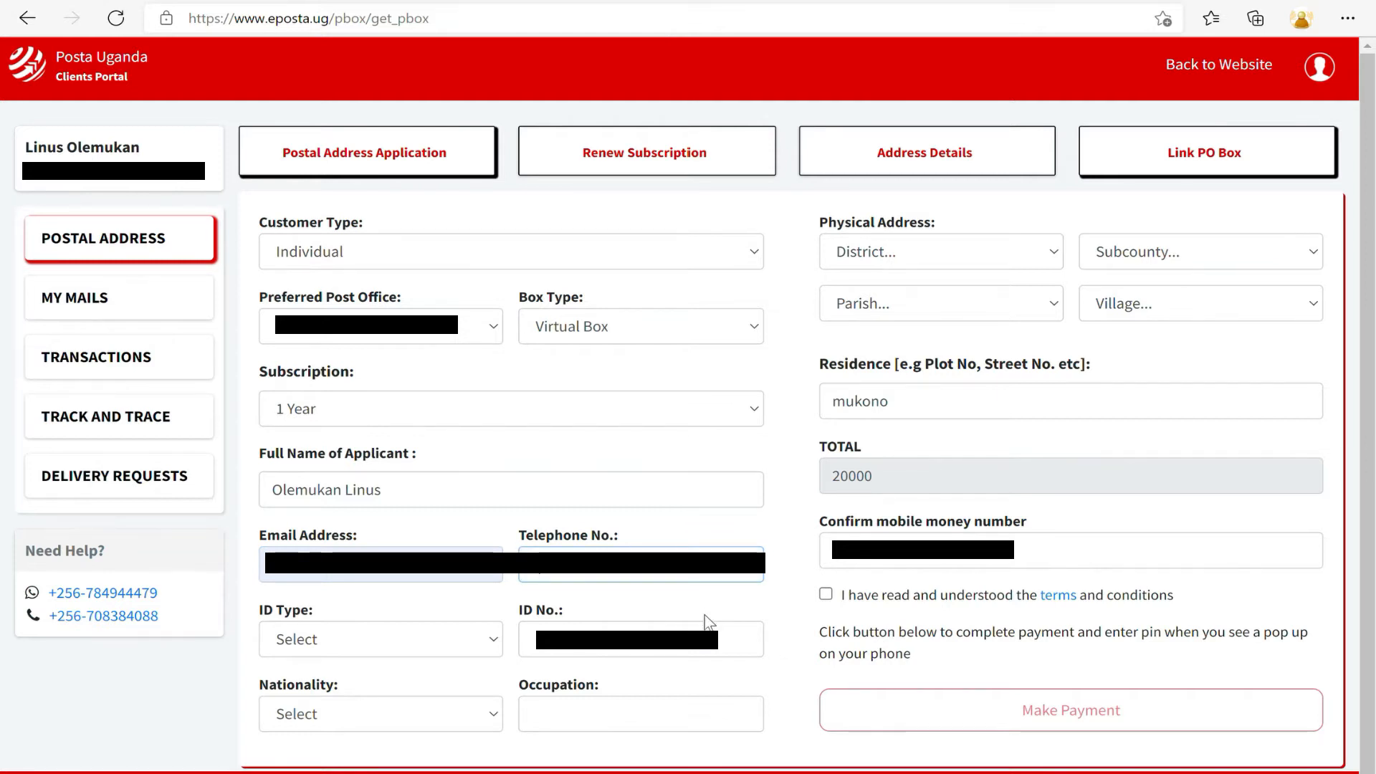
Set ID type Driving Permit with its ID number, nationality Ugandan and occupation 'Content Creator'.
click(478, 639)
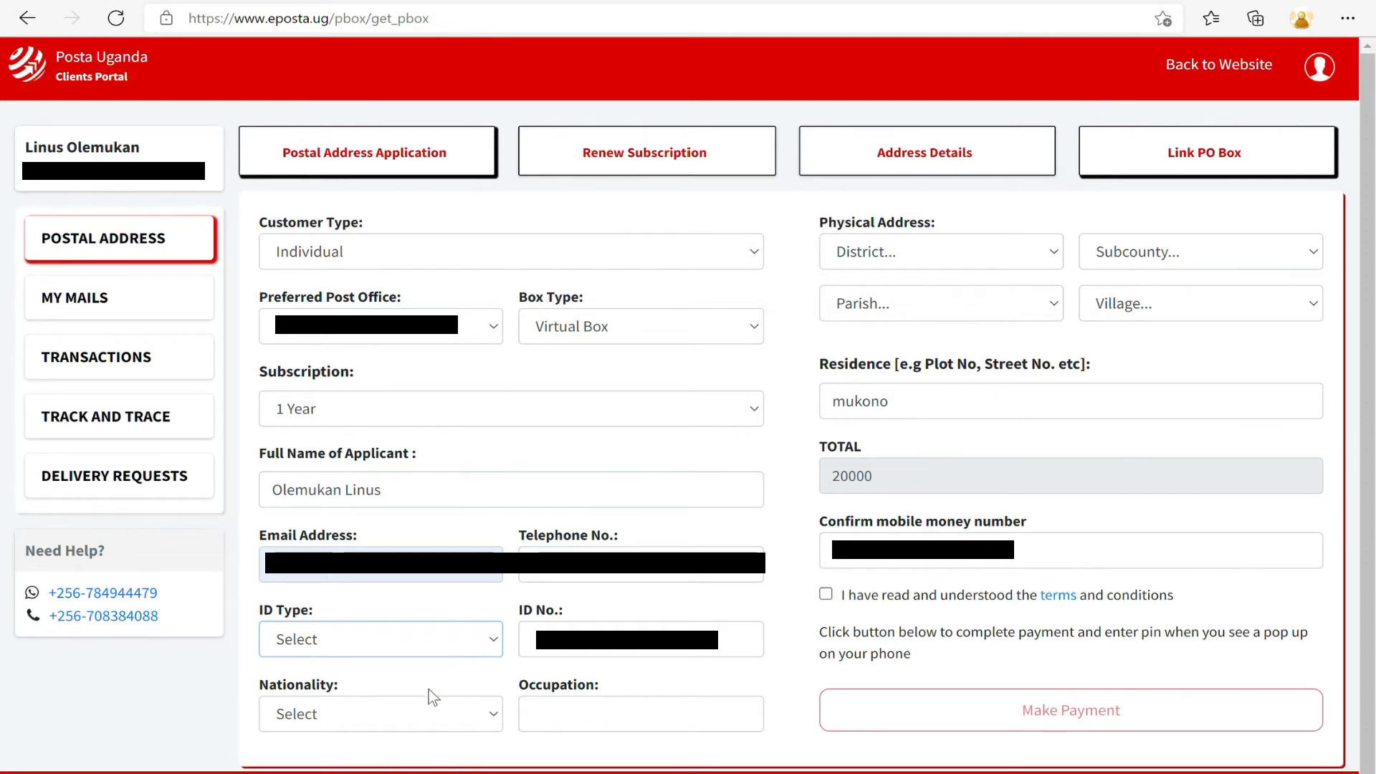
click(372, 769)
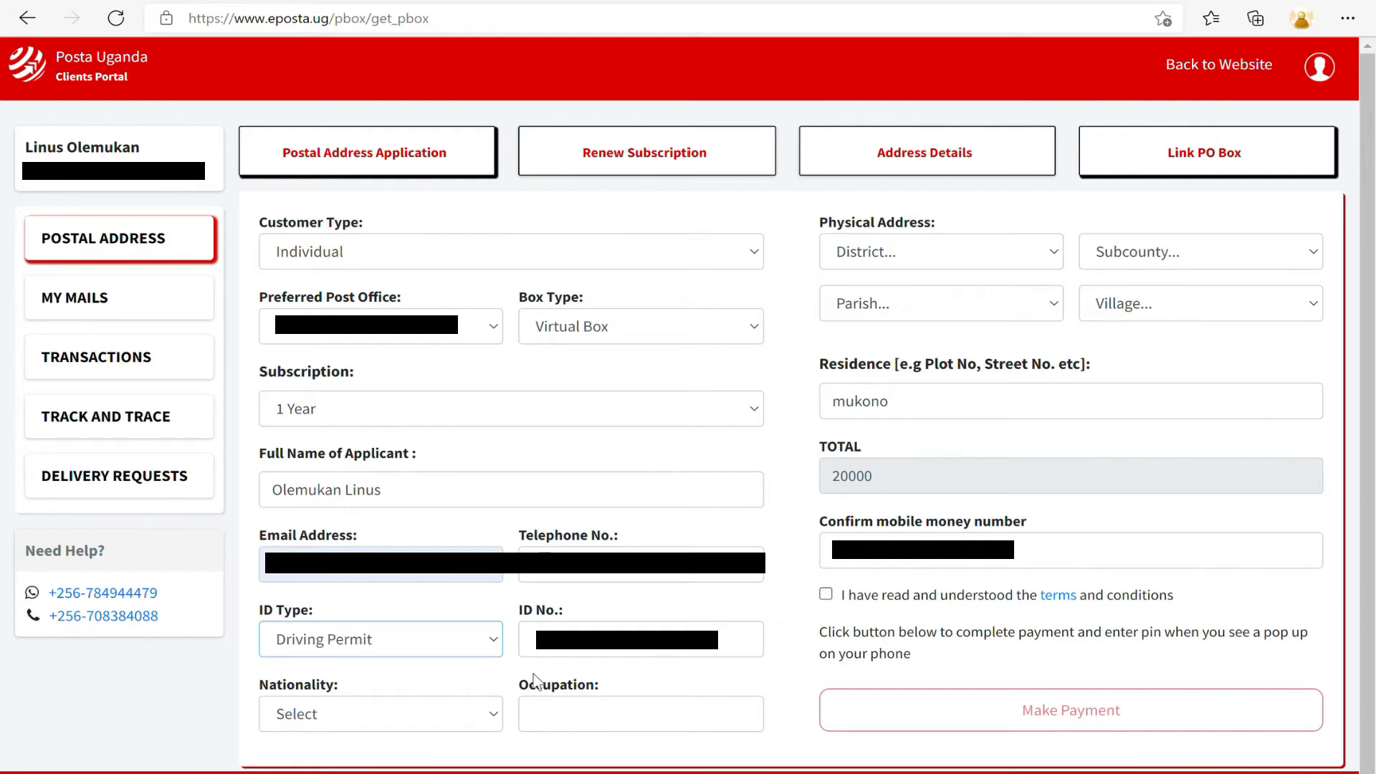
click(609, 648)
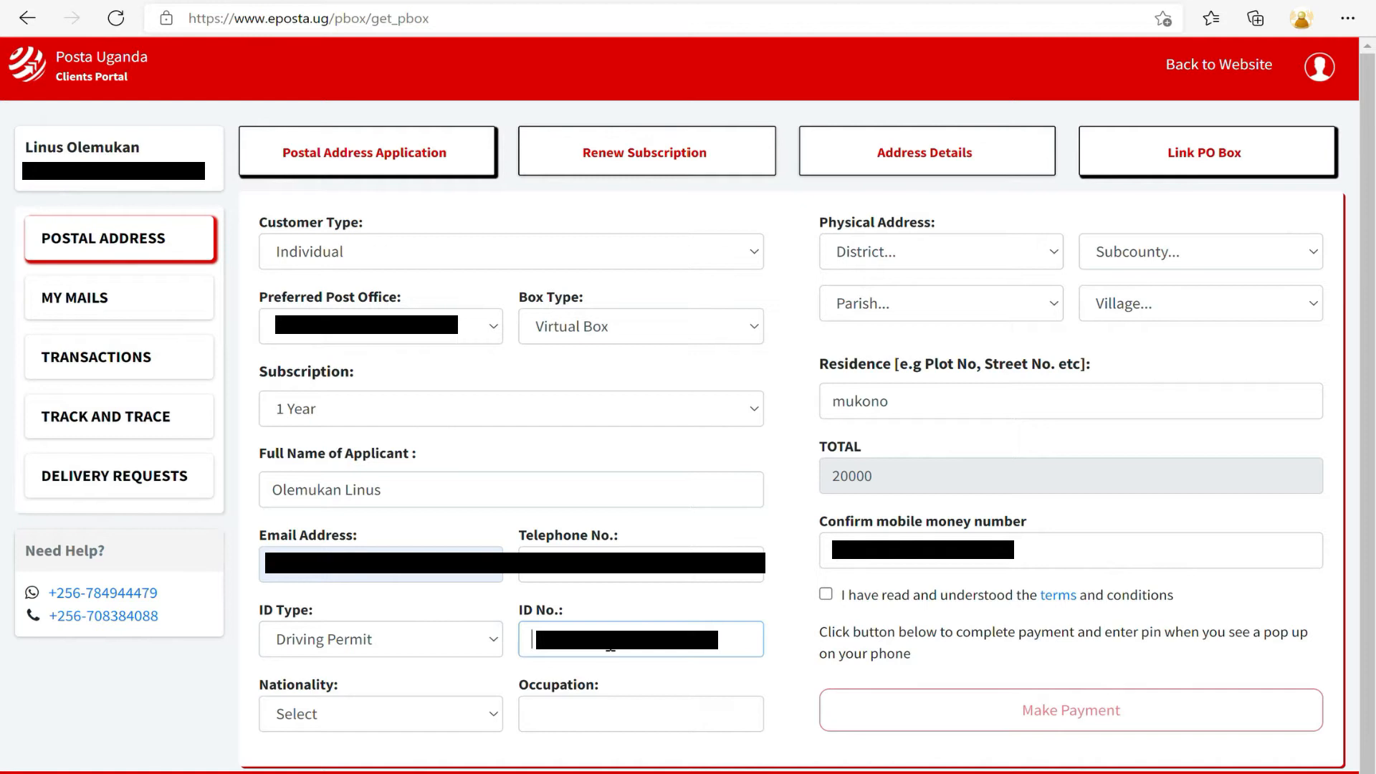
scroll(594, 652, down, 1)
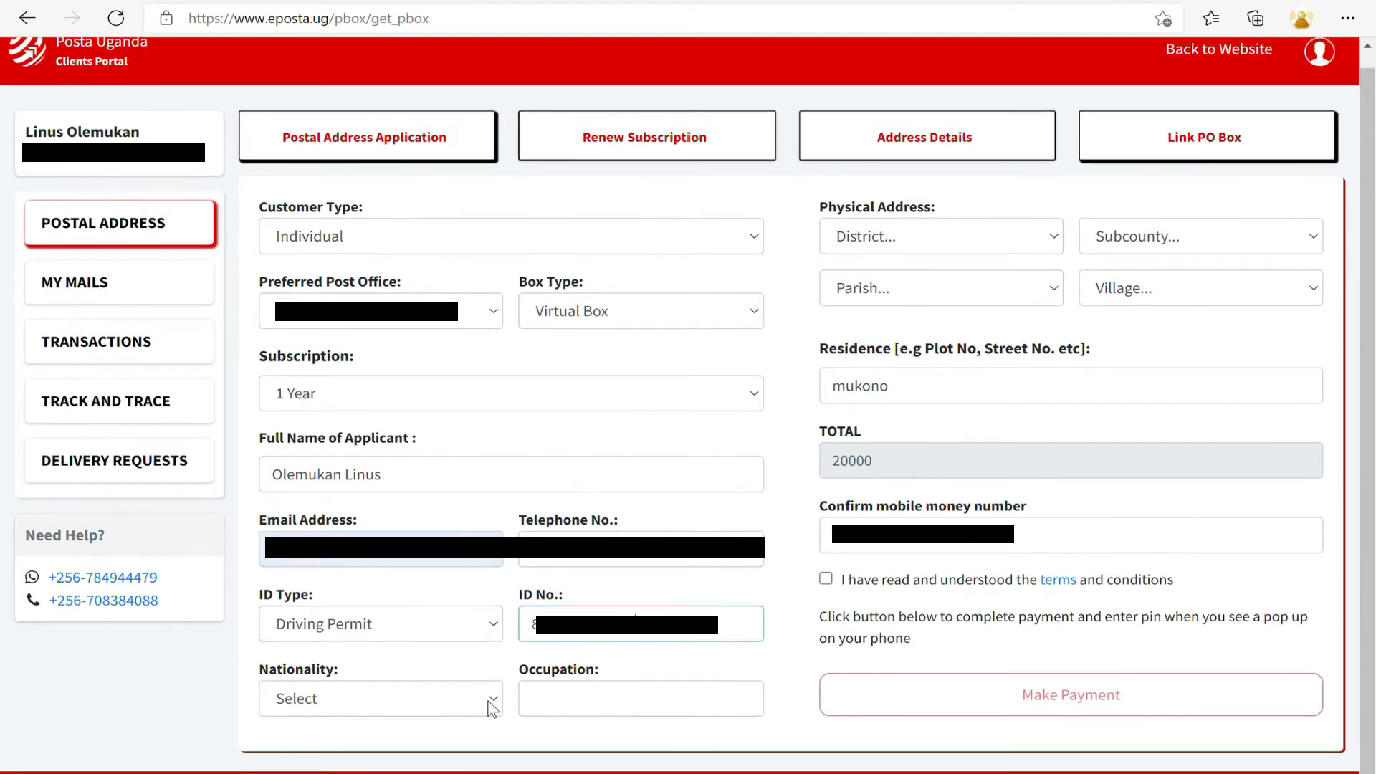
click(489, 702)
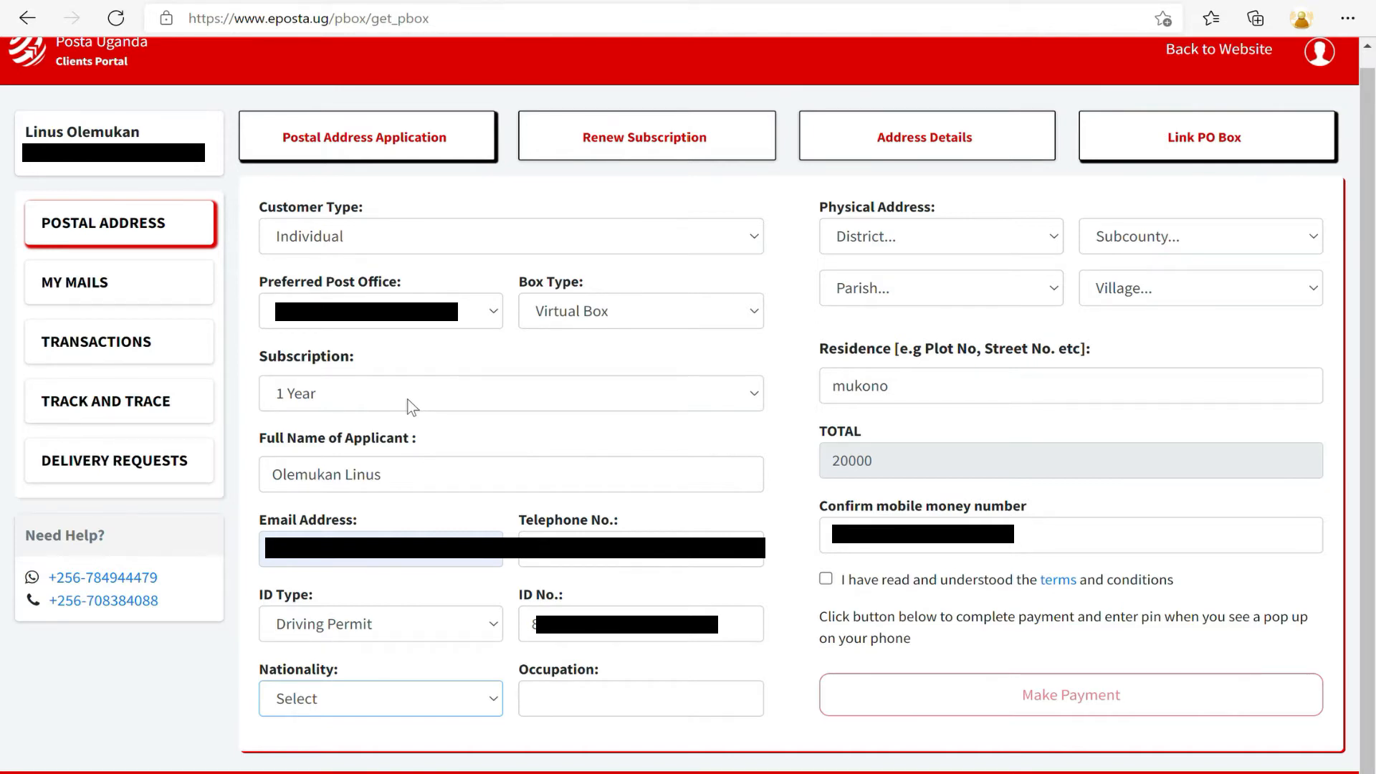
click(354, 392)
click(559, 711)
text(Content Creator)
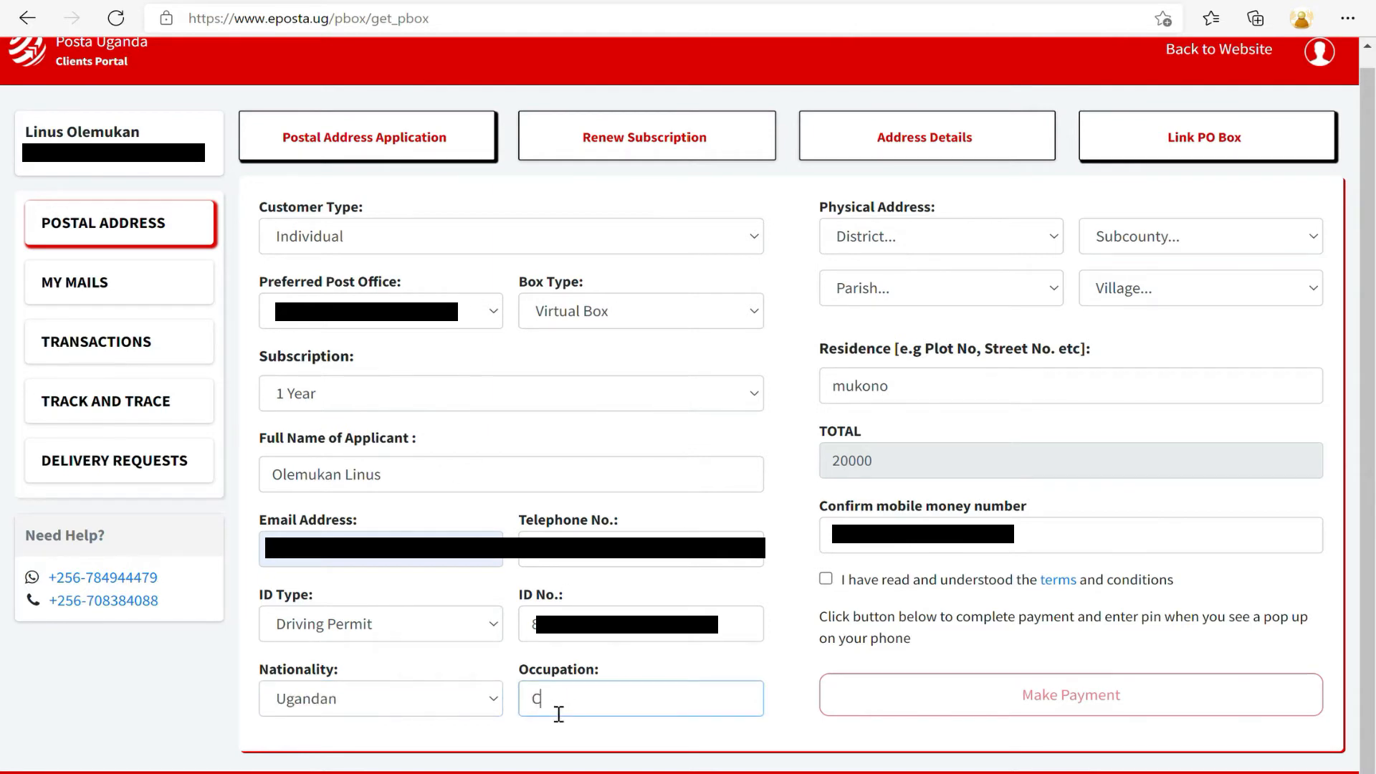
click(926, 242)
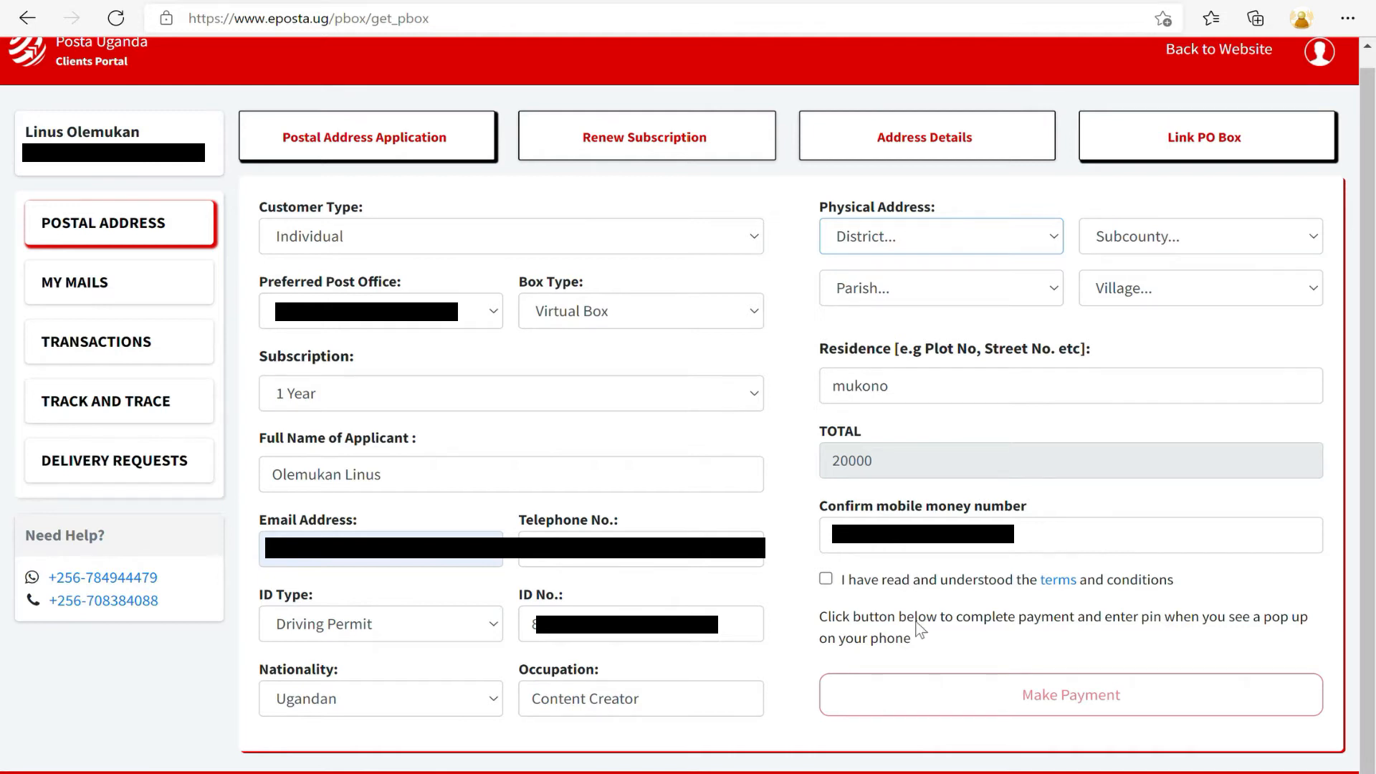
Choose district Mukono and subcounty Goma, accept the terms, and review the Pending Virtual Box listing.
click(897, 721)
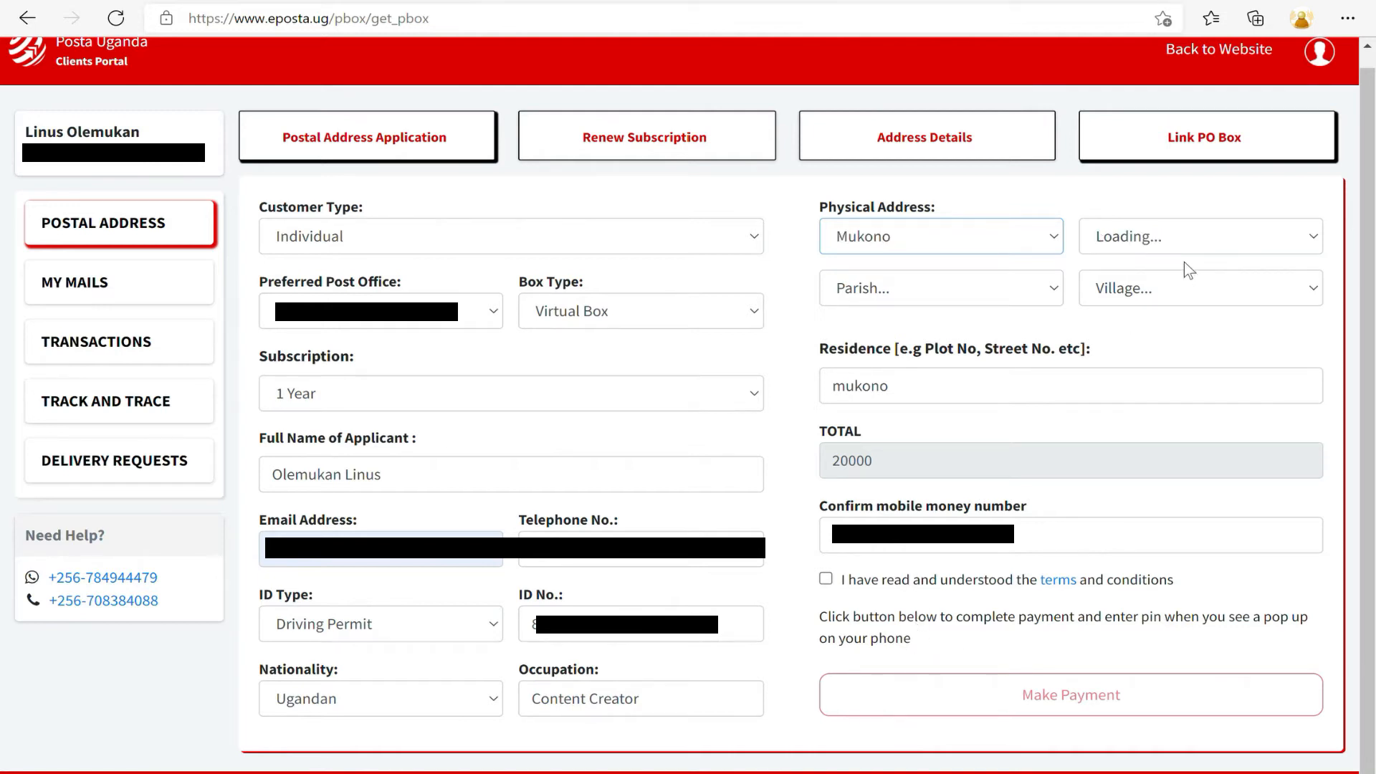
click(1112, 238)
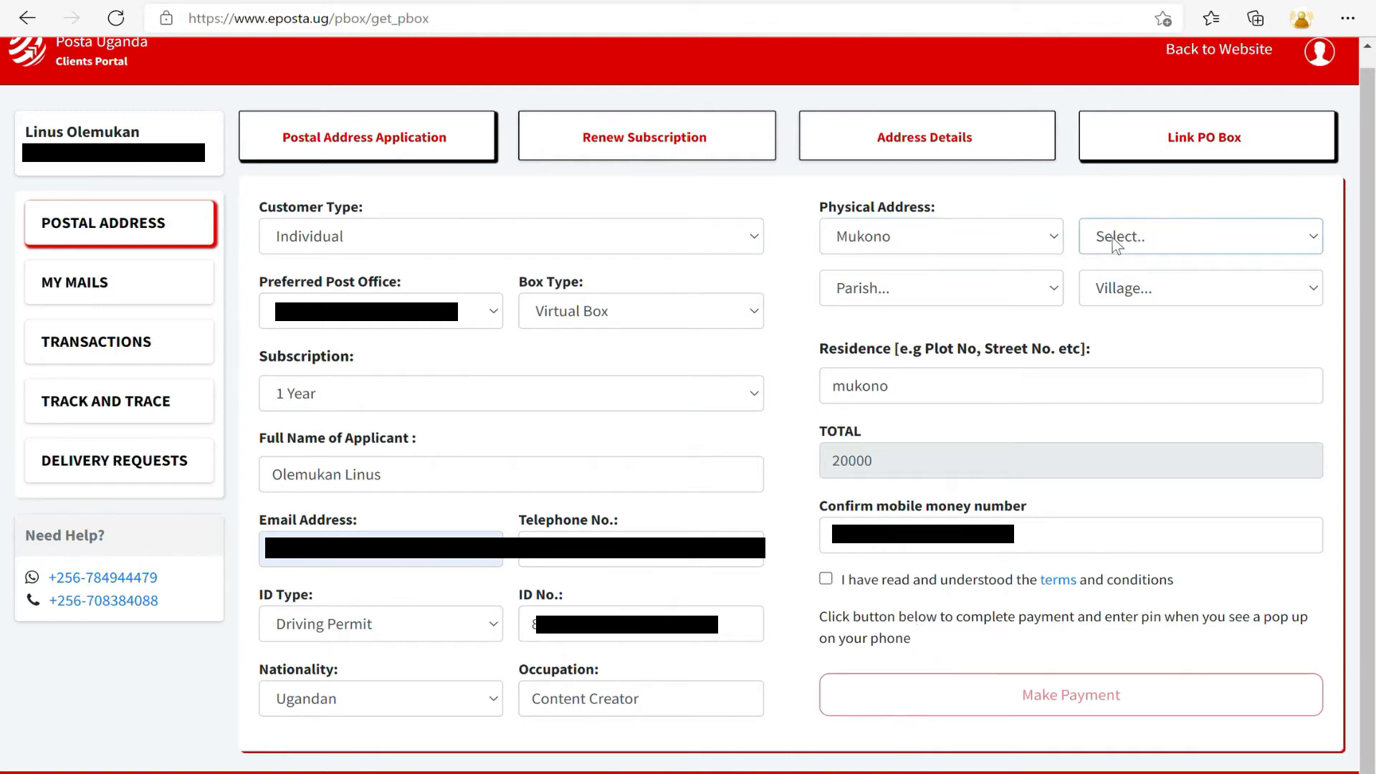
click(1145, 298)
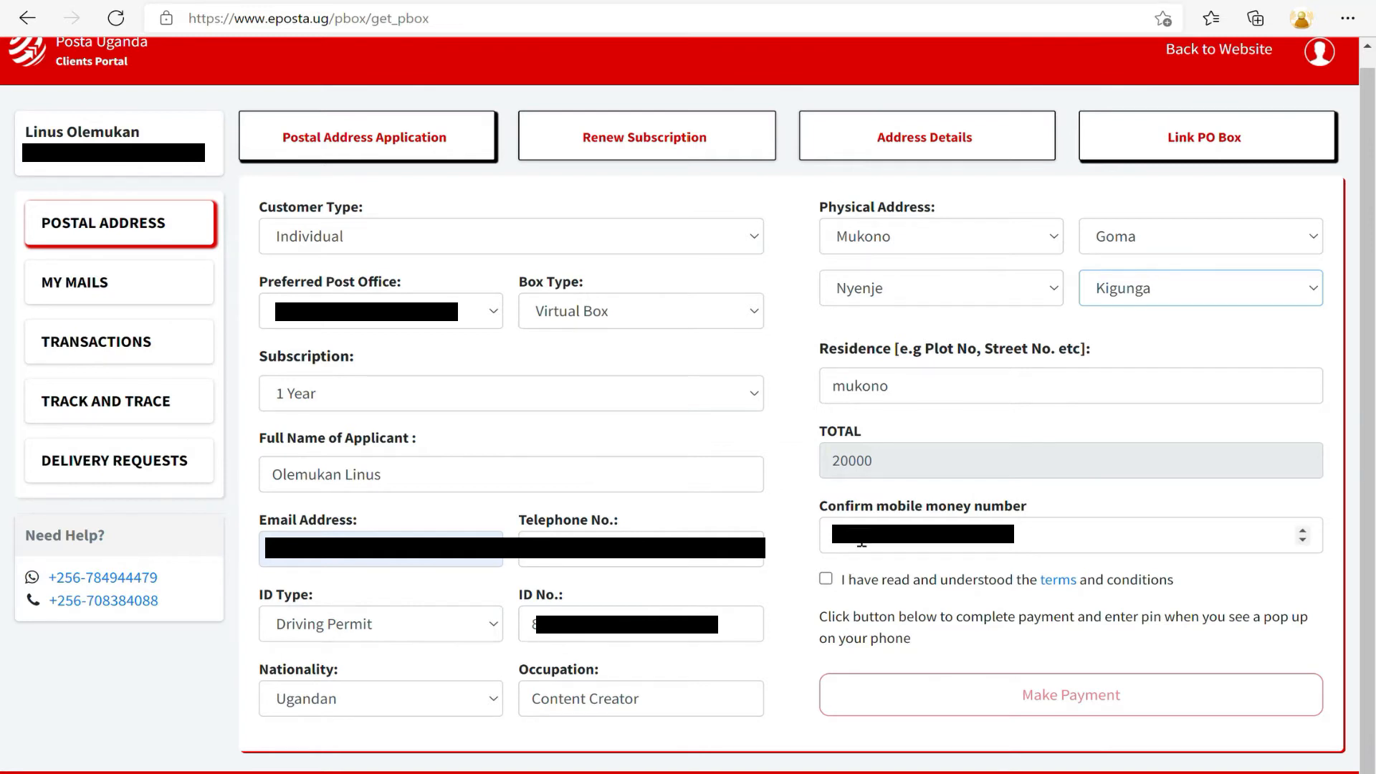
click(825, 579)
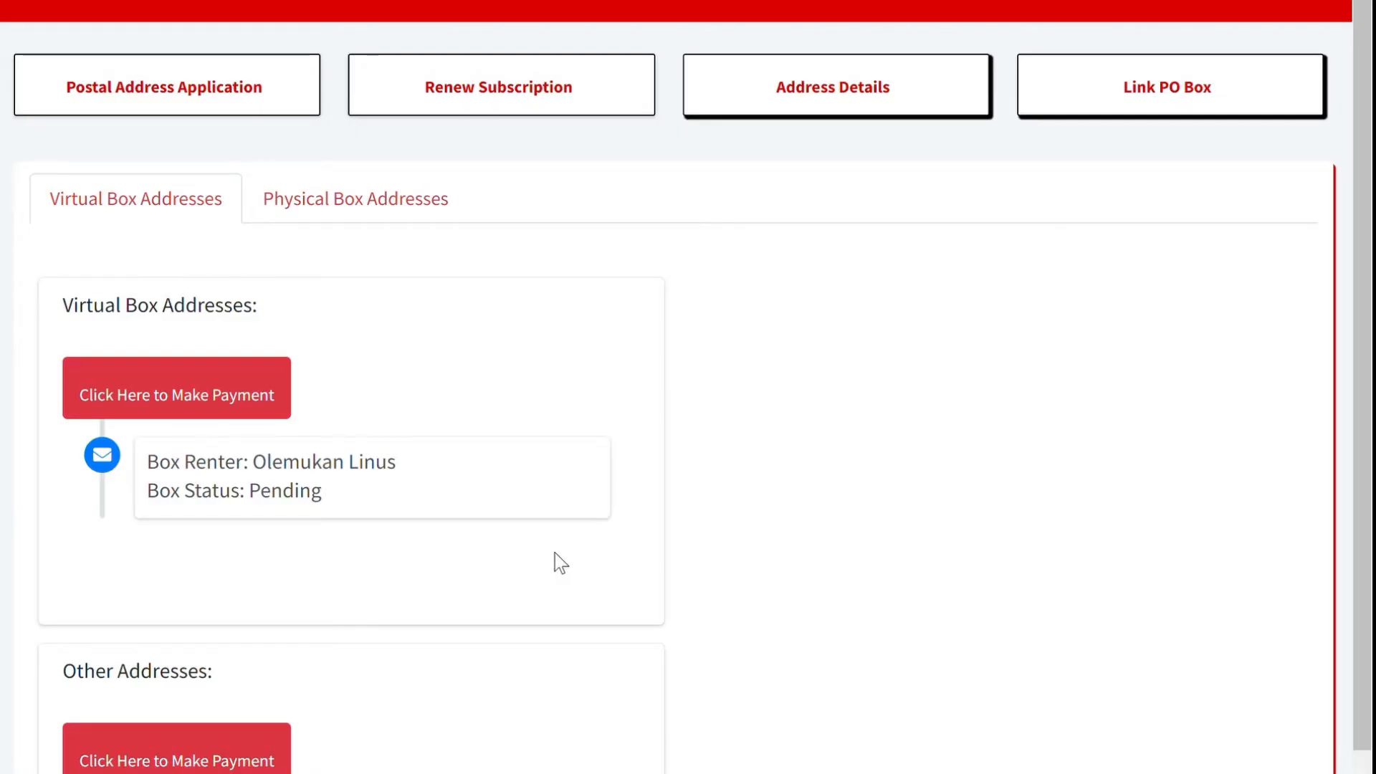
scroll(556, 554, down, 2)
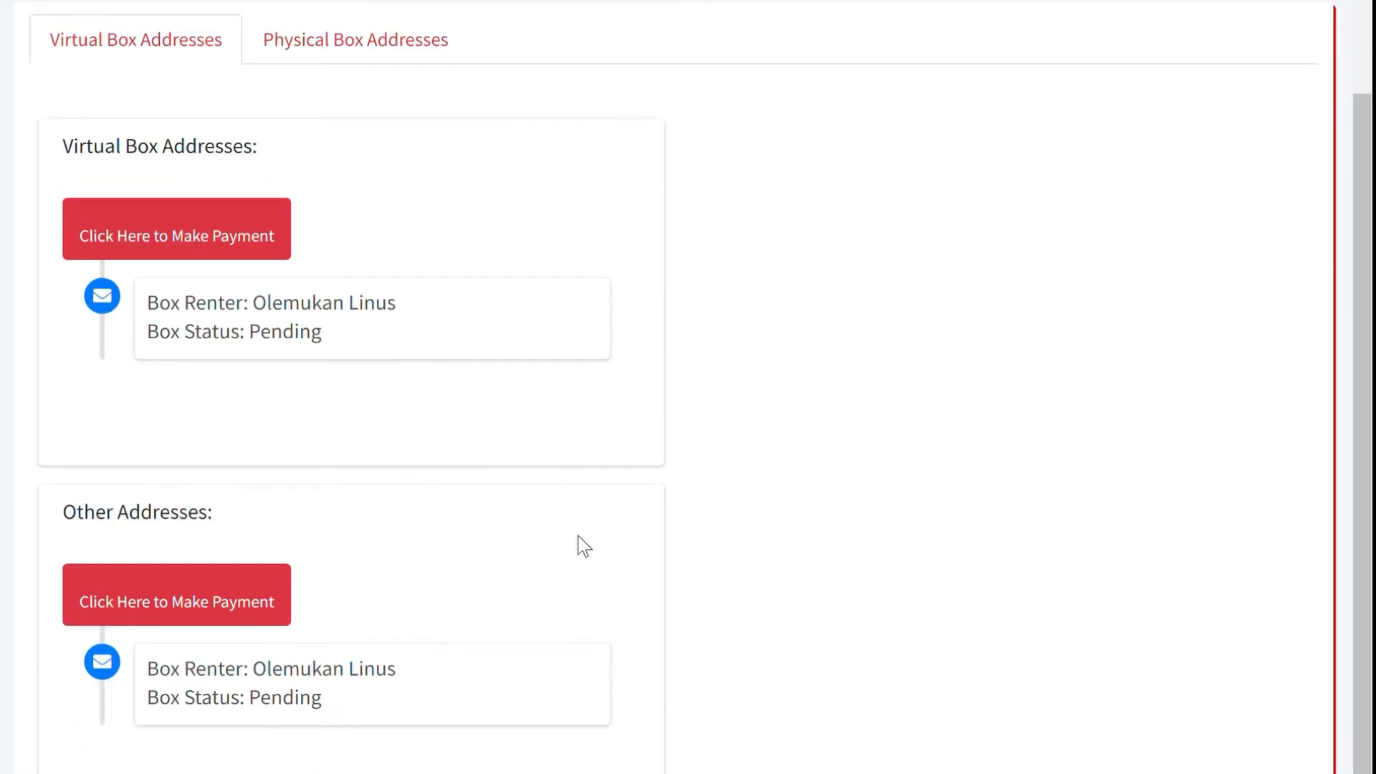
scroll(527, 485, up, 2)
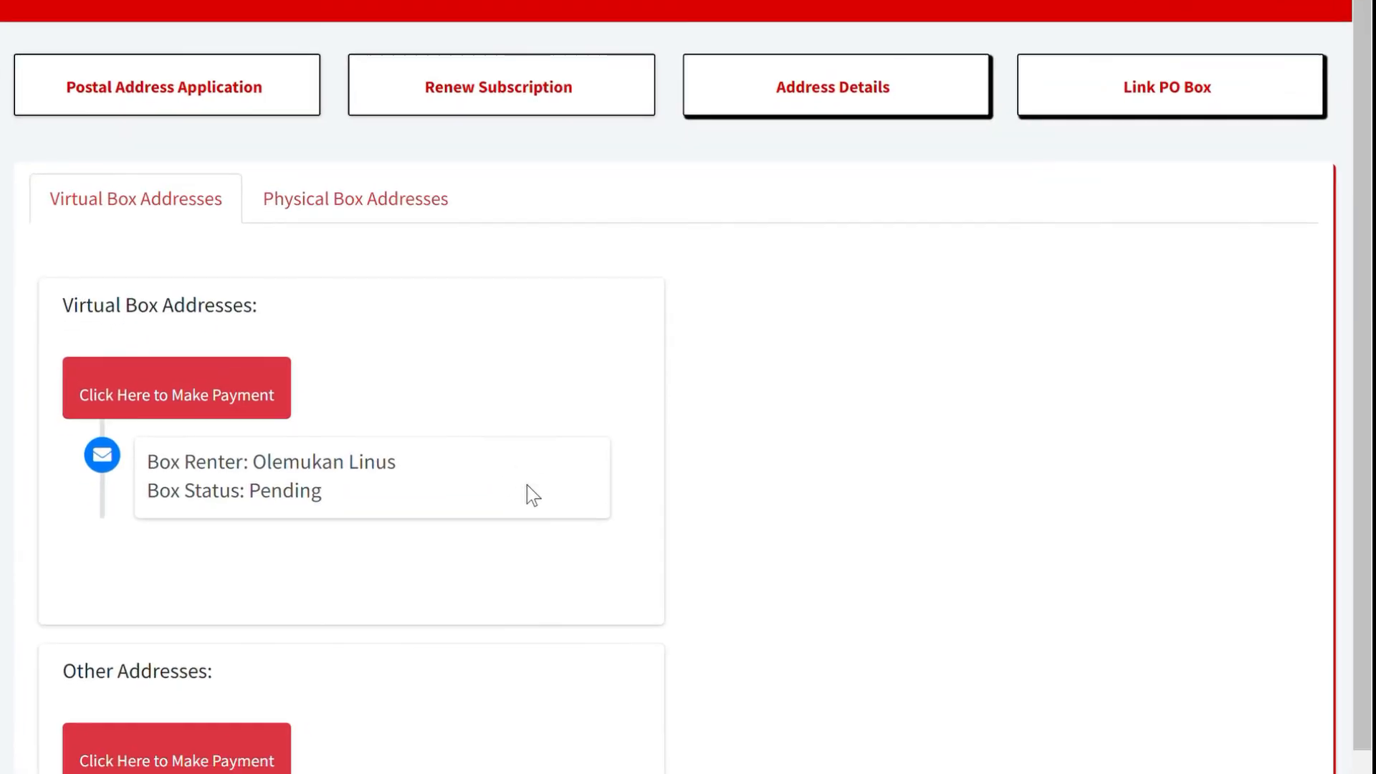